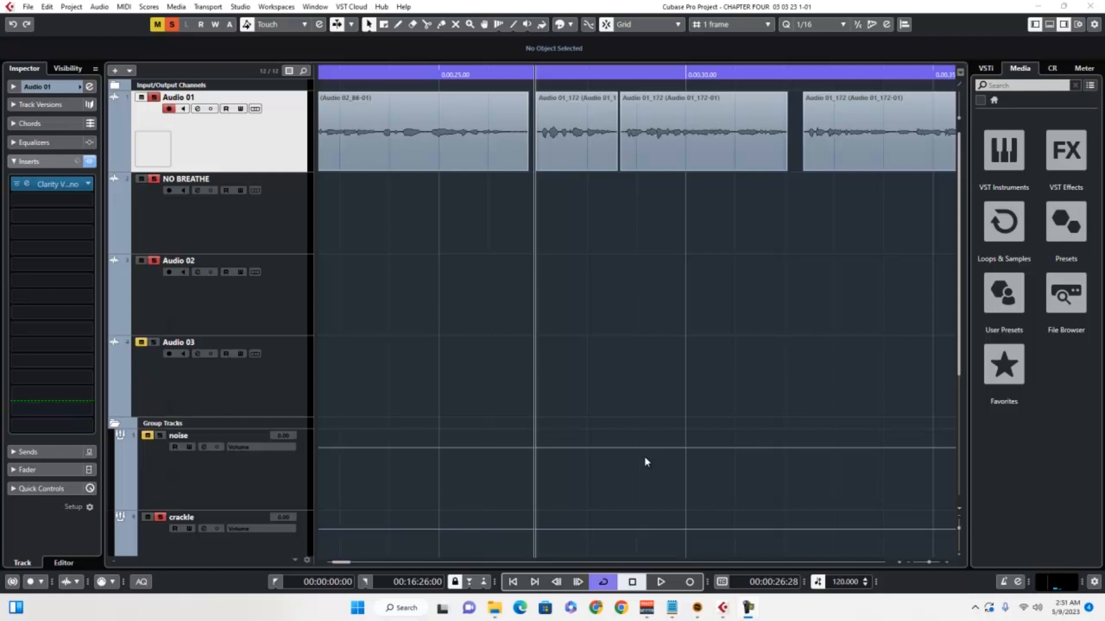
- Play back the two adjoining Audio 01_172 clips on Audio 01 to listen for clicks, then return the playhead to their junction
{"action": "left_click", "coordinate": [661, 582]}
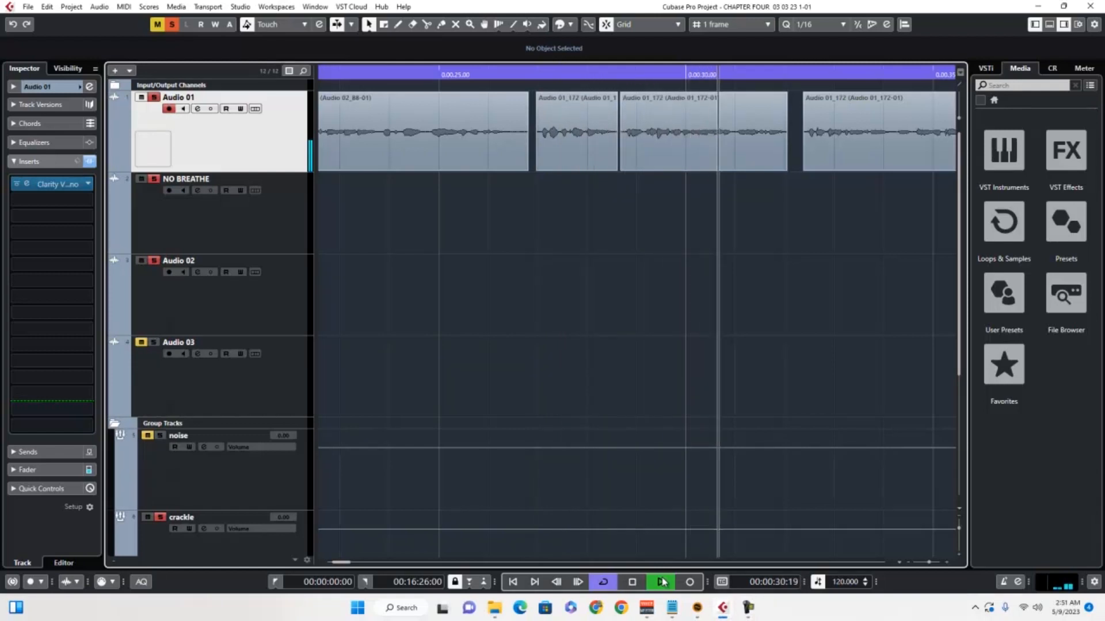
{"action": "key", "text": "space"}
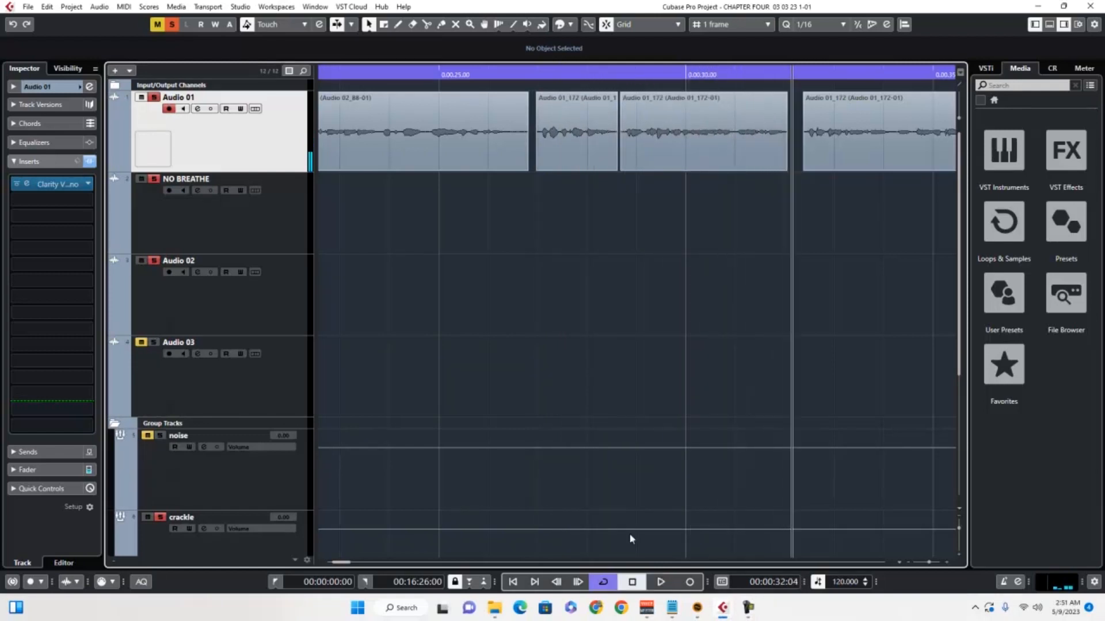
{"action": "left_click", "coordinate": [618, 73]}
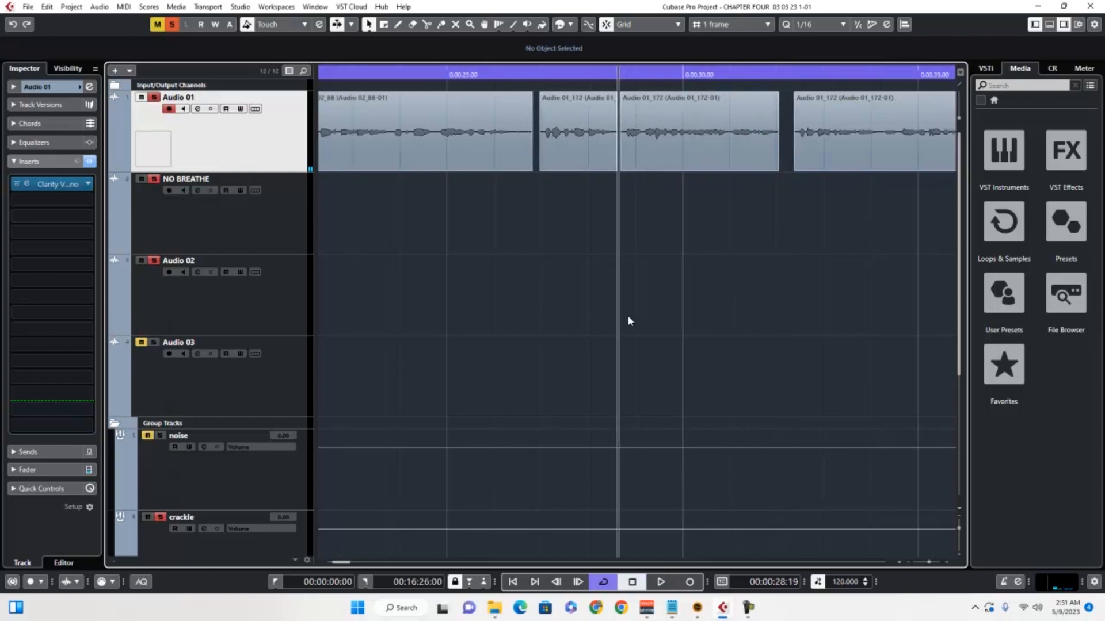
{"action": "key", "text": "space"}
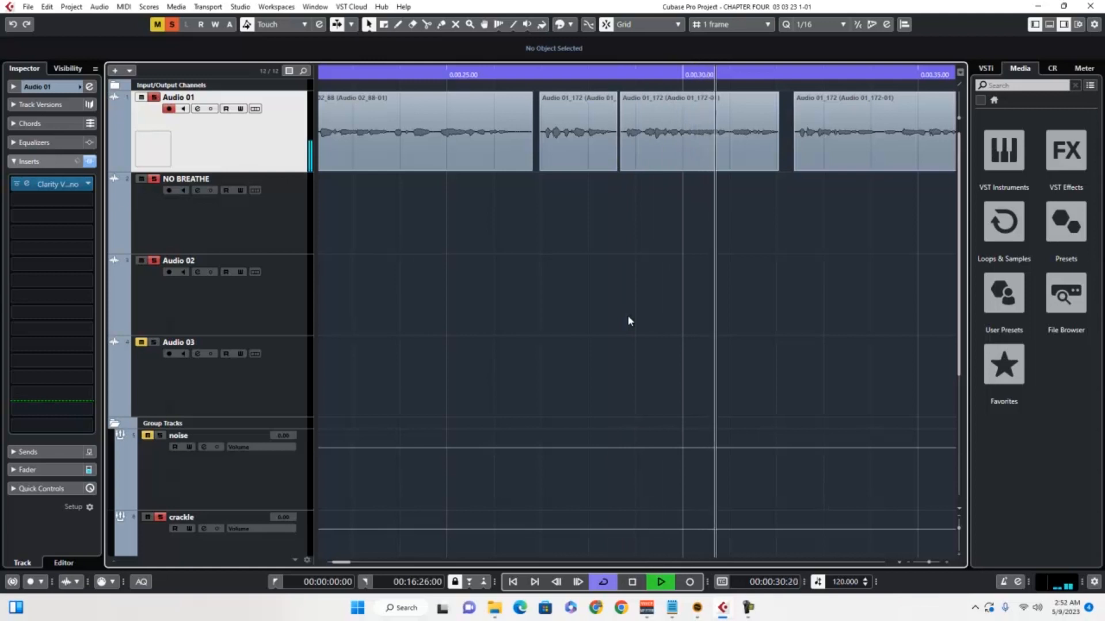
{"action": "key", "text": "space"}
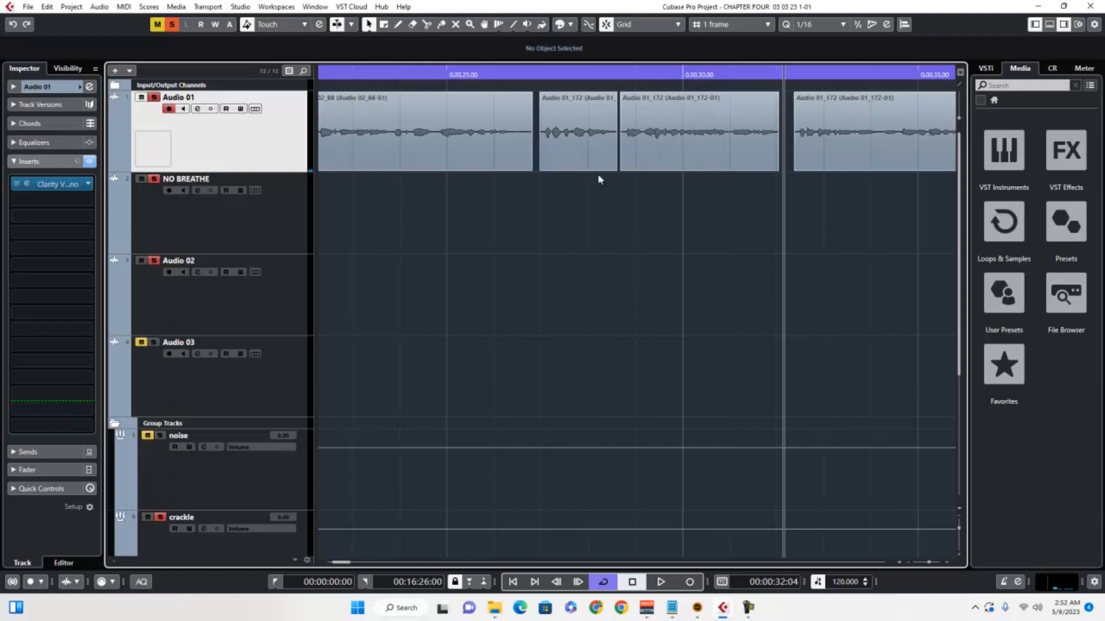
{"action": "left_click", "coordinate": [617, 72]}
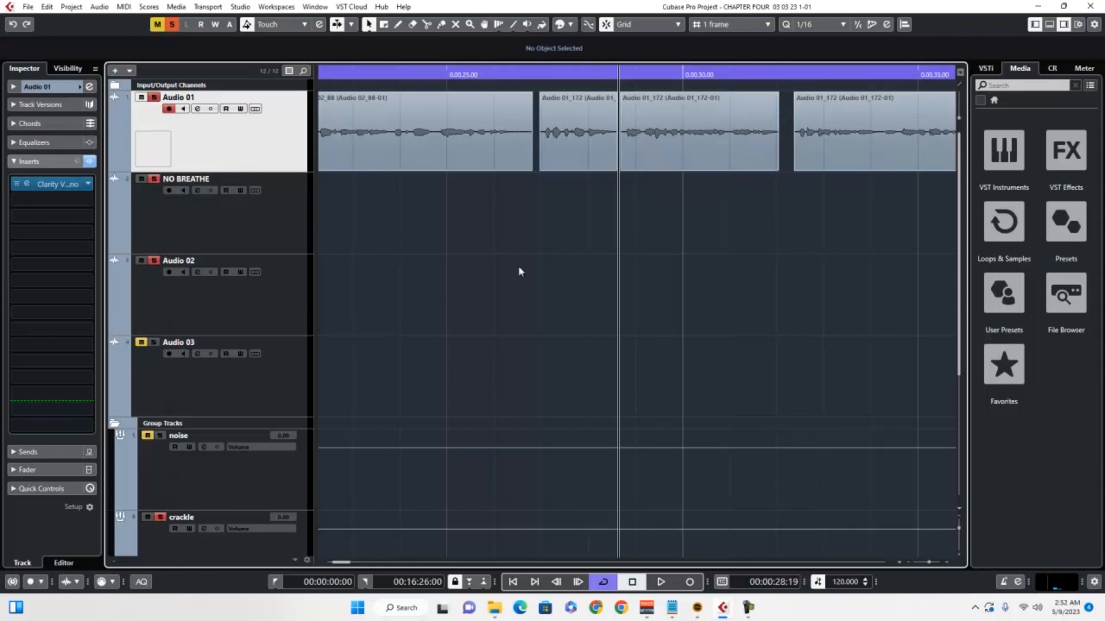
- Insert the RX 10 De-click restoration effect in the second insert slot of the Audio 01 track
{"action": "left_click", "coordinate": [48, 199]}
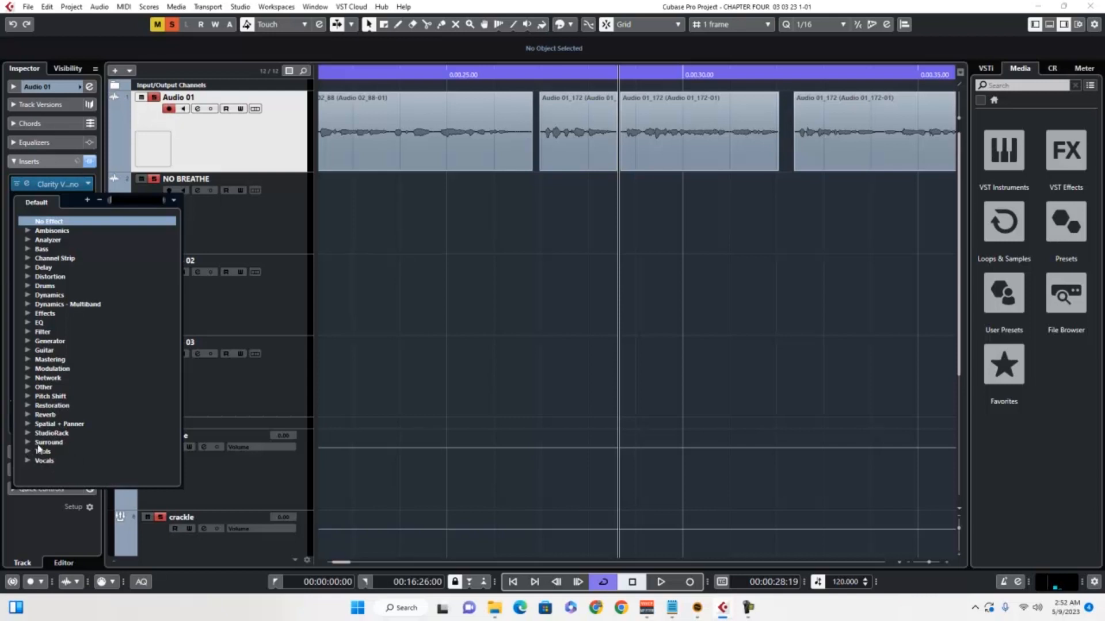
{"action": "left_click", "coordinate": [28, 408]}
{"action": "scroll", "coordinate": [106, 445], "scroll_direction": "down", "scroll_amount": 4}
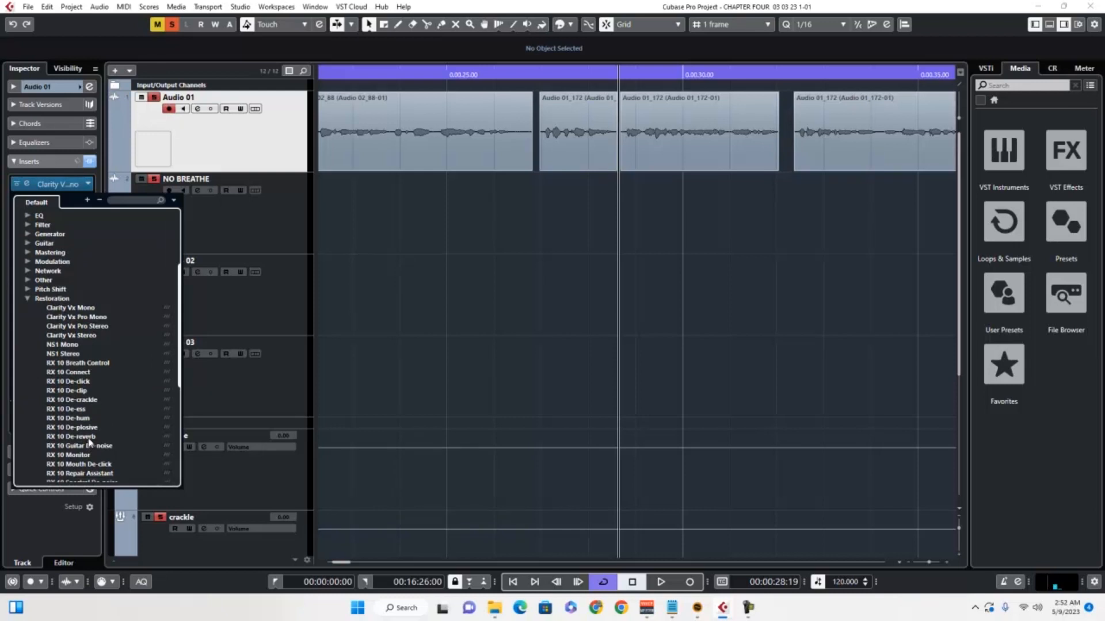
{"action": "left_click", "coordinate": [80, 382]}
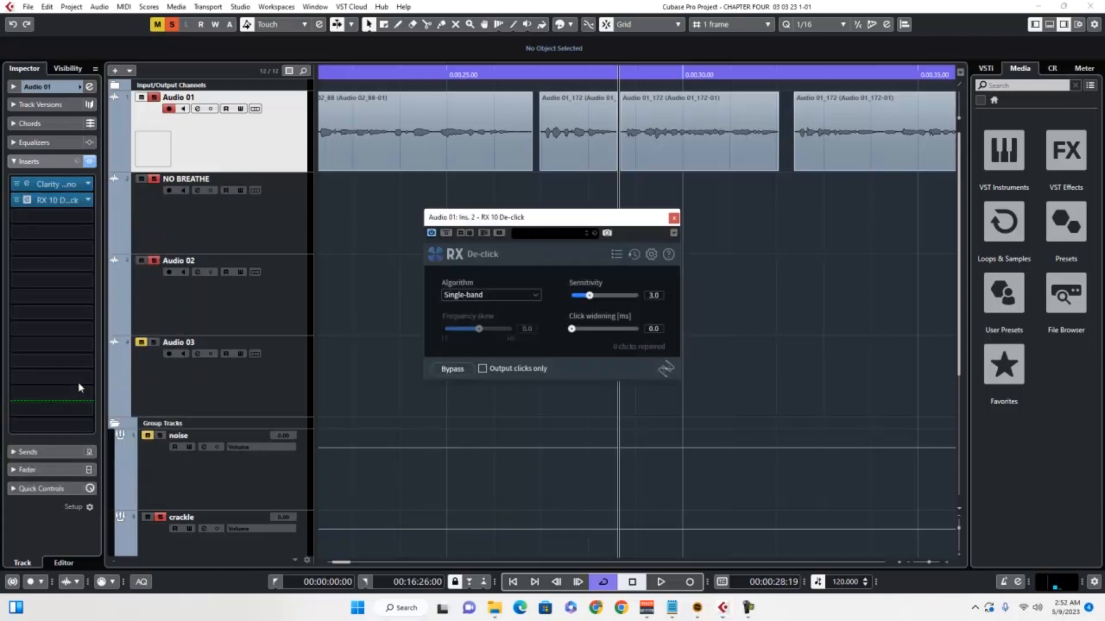
- Audition the two adjoining Audio 01_172 clips through De-click's Single-band algorithm at sensitivity 3.0, moving the plug-in window clear of the clips
{"action": "left_click", "coordinate": [539, 75]}
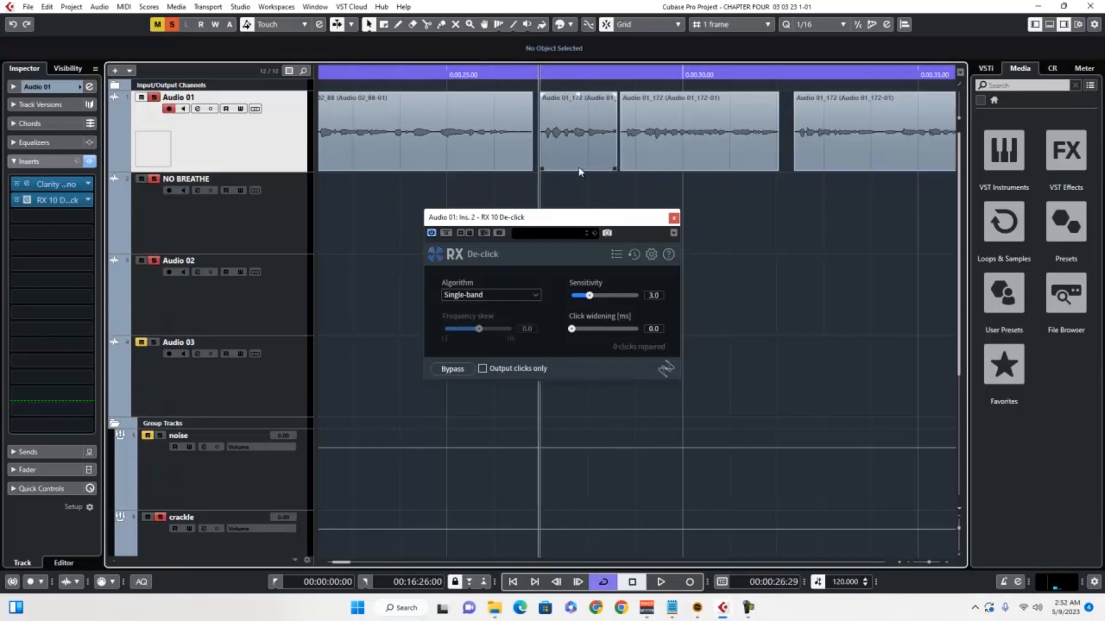
{"action": "key", "text": "space"}
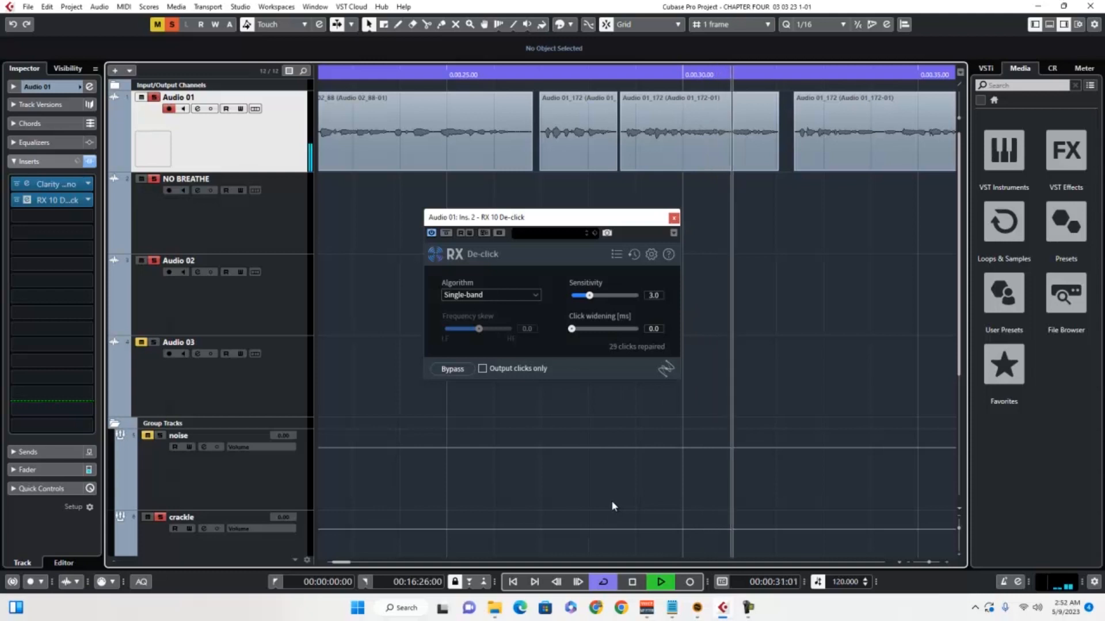
{"action": "left_click", "coordinate": [616, 73]}
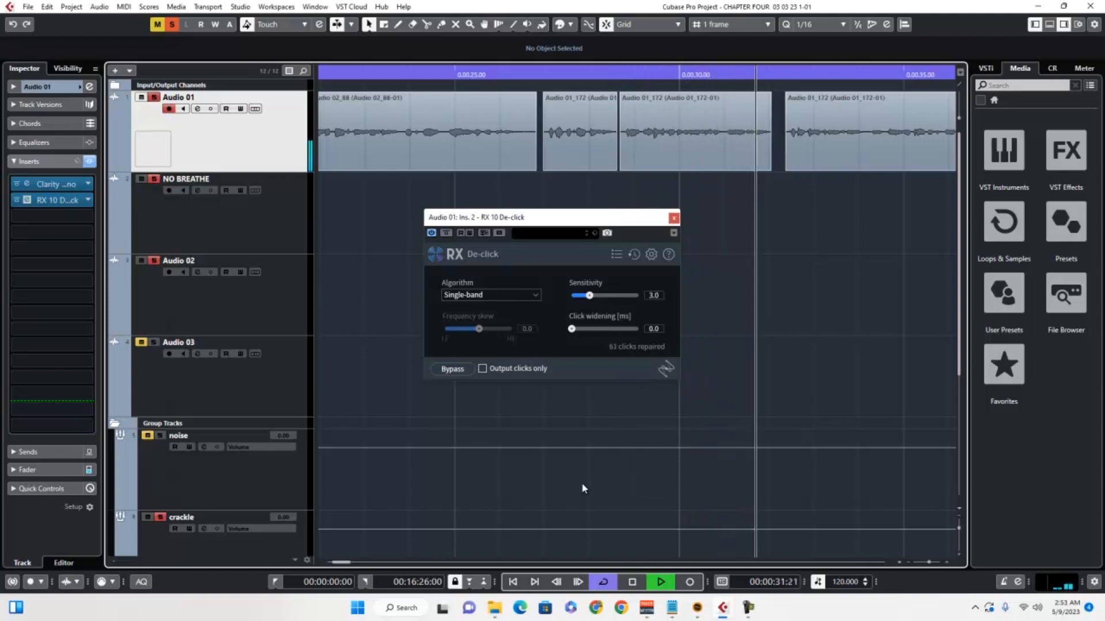
{"action": "key", "text": "space"}
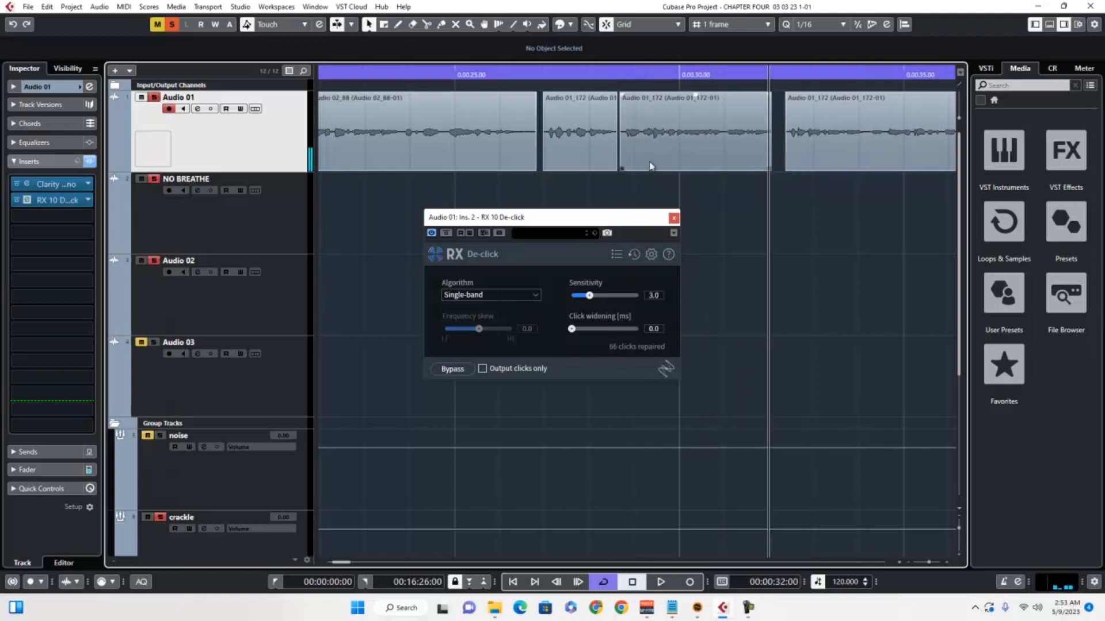
{"action": "left_click", "coordinate": [621, 73]}
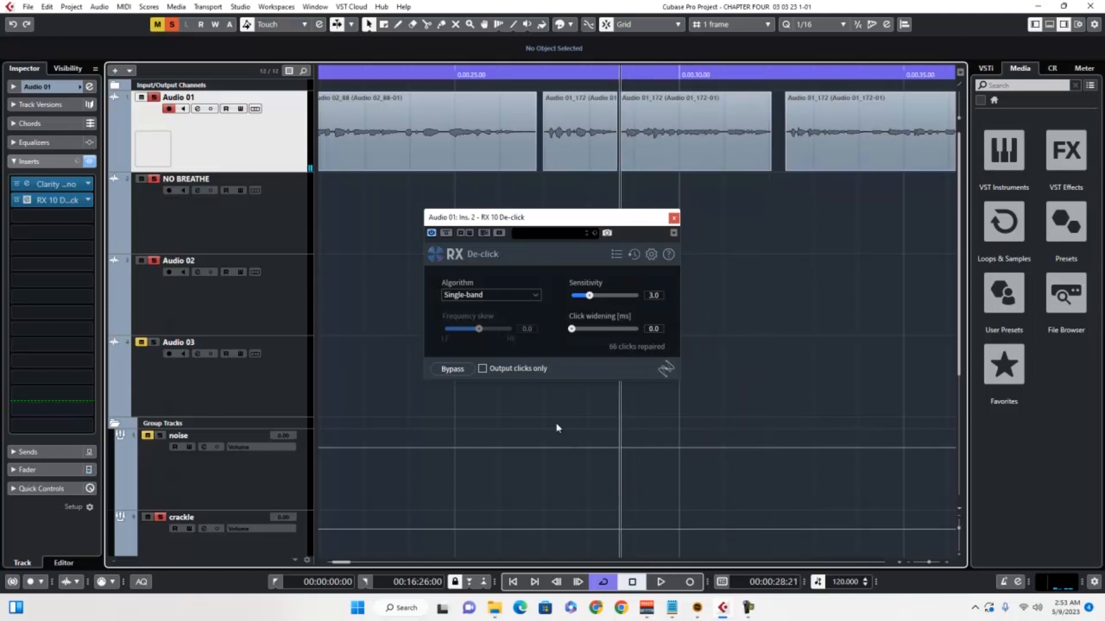
{"action": "left_click_drag", "start_coordinate": [572, 219], "coordinate": [455, 294]}
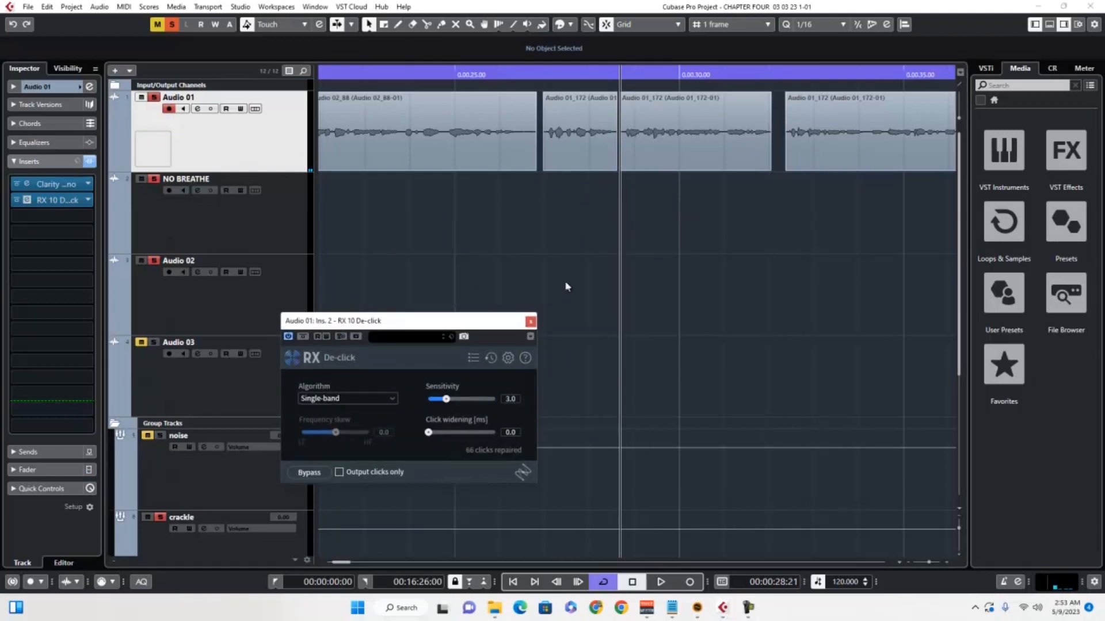
{"action": "key", "text": "space"}
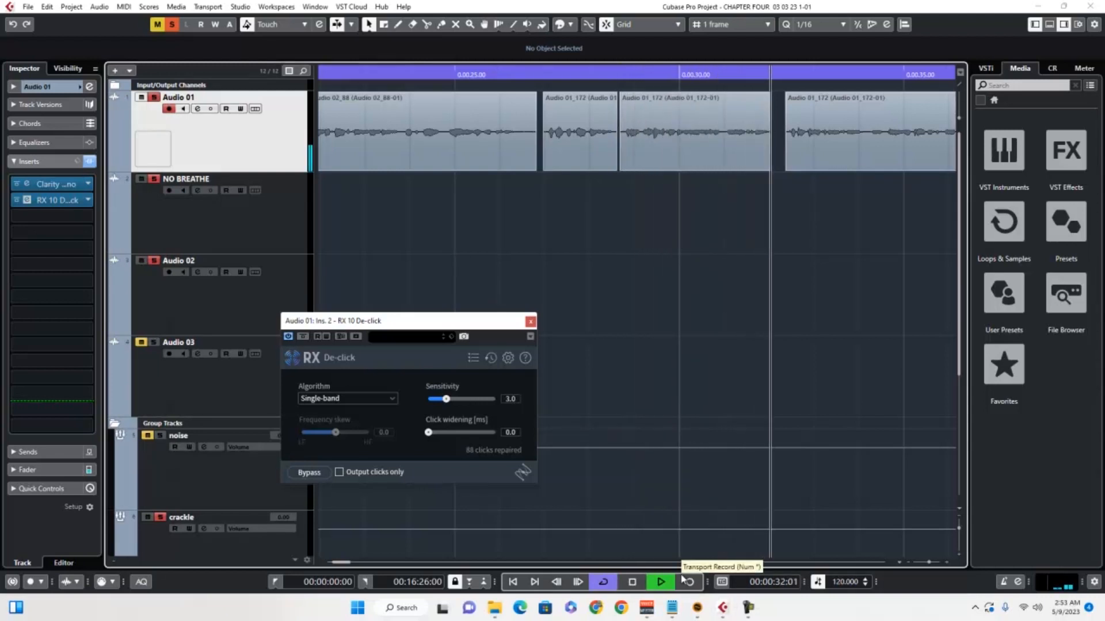
{"action": "key", "text": "space"}
{"action": "left_click", "coordinate": [618, 74]}
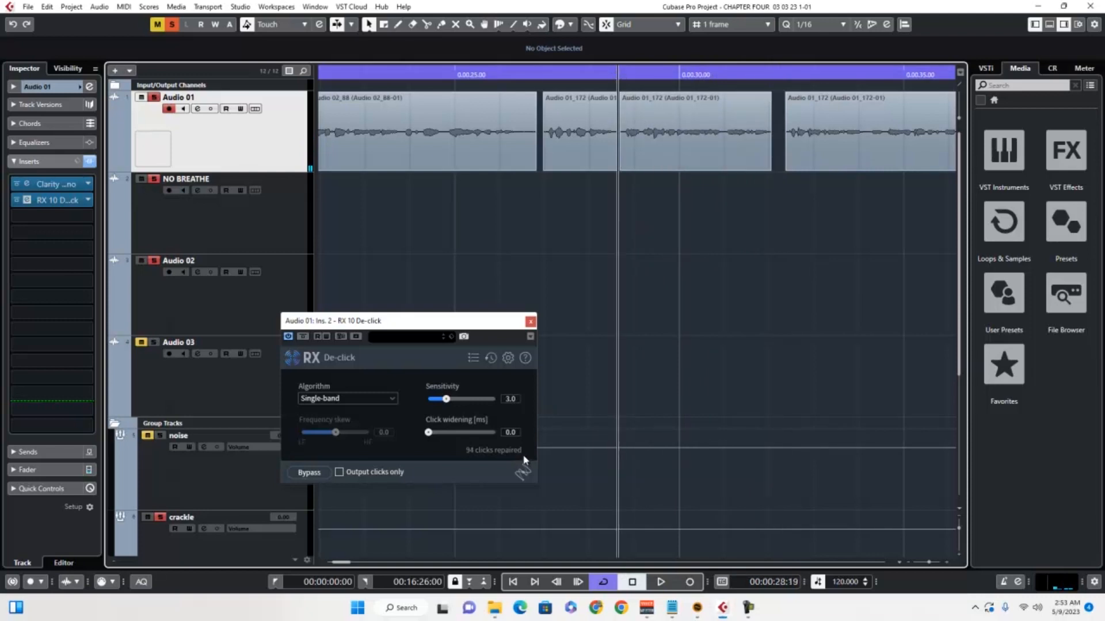
- Load the Periodic Clicks preset in RX 10 De-click and close the preset manager
{"action": "left_click", "coordinate": [473, 359]}
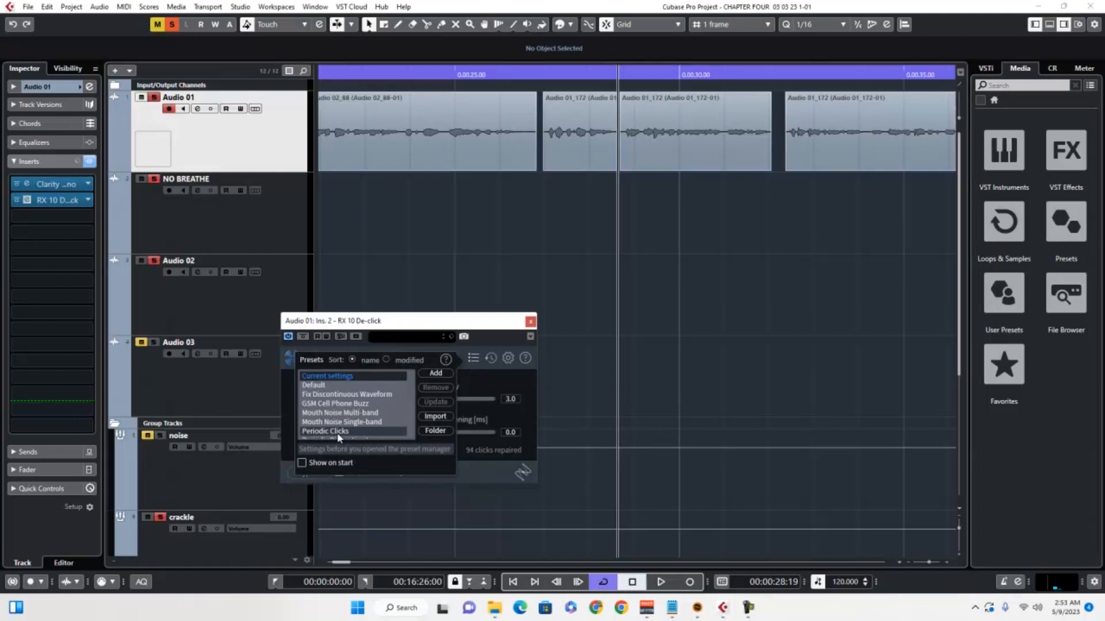
{"action": "left_click", "coordinate": [369, 431]}
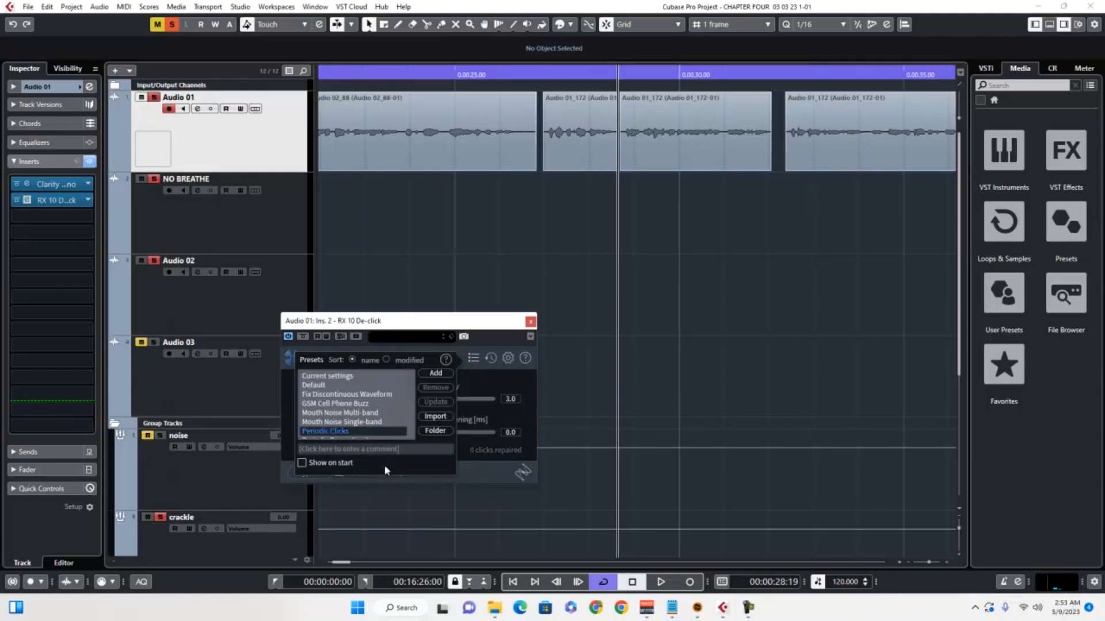
{"action": "left_click", "coordinate": [473, 360]}
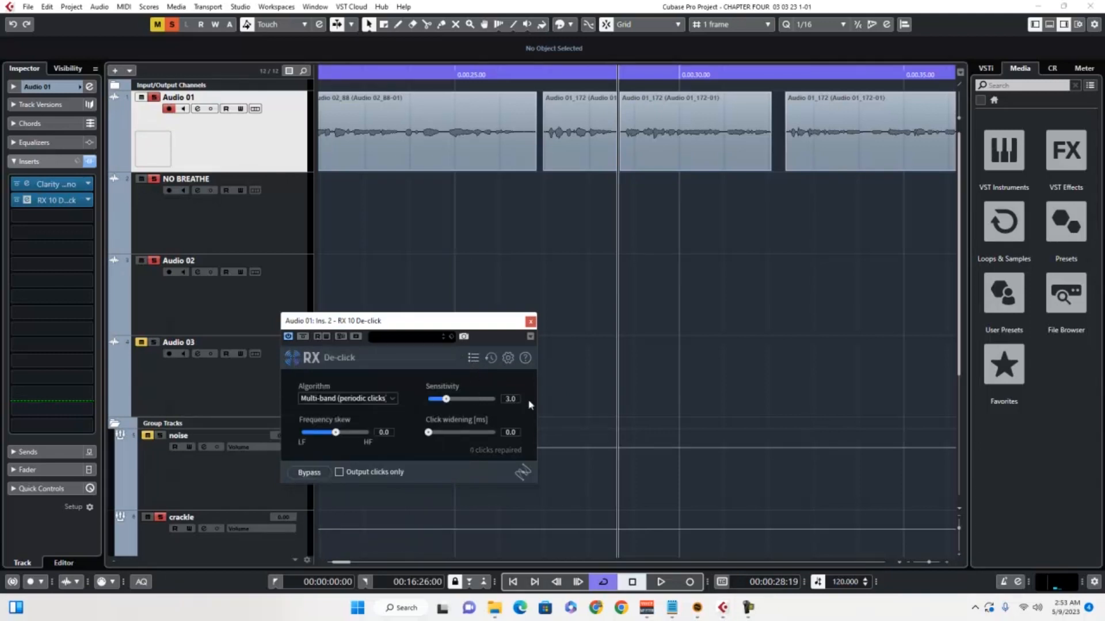
- Audition the two adjoining Audio 01_172 clips with the Periodic Clicks preset applied, from the gap before the first one
{"action": "left_click", "coordinate": [541, 72]}
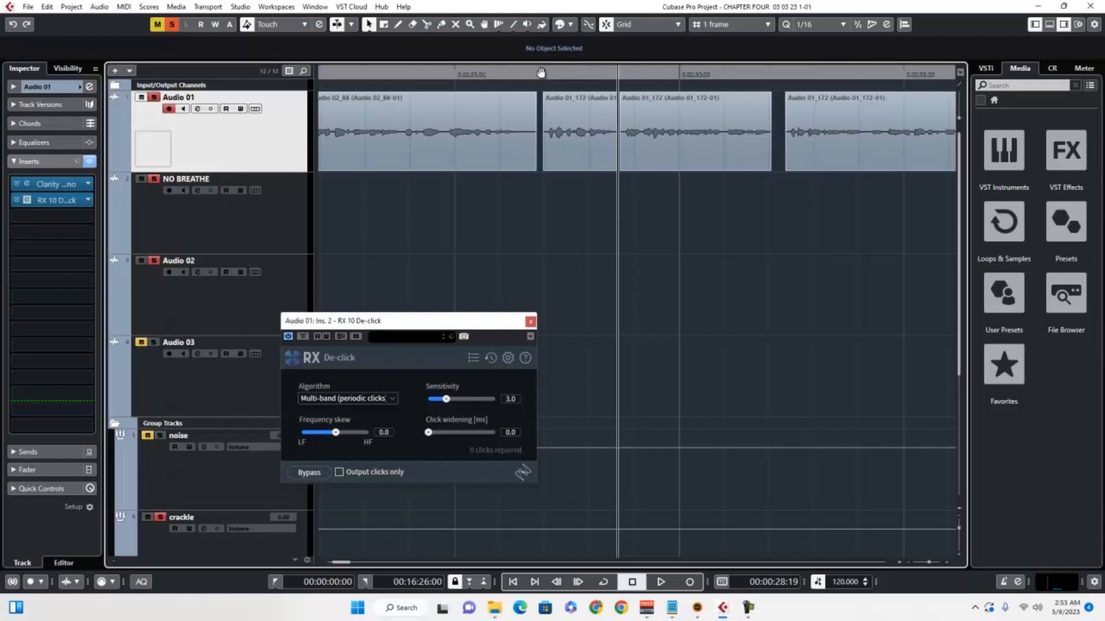
{"action": "left_click", "coordinate": [541, 72]}
{"action": "key", "text": "space"}
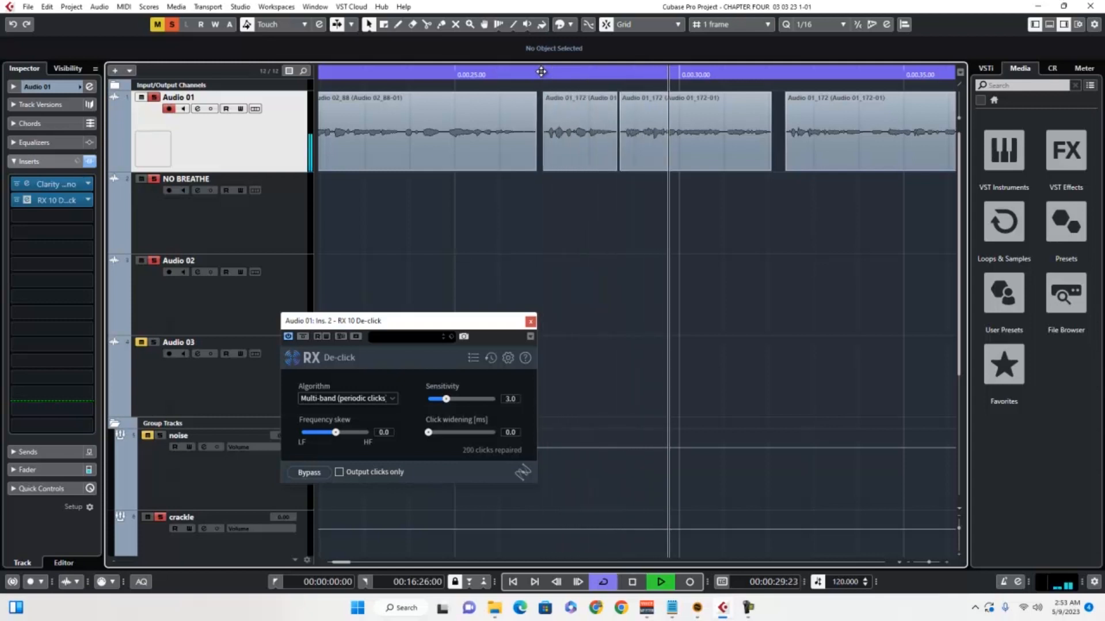
{"action": "left_click", "coordinate": [673, 75]}
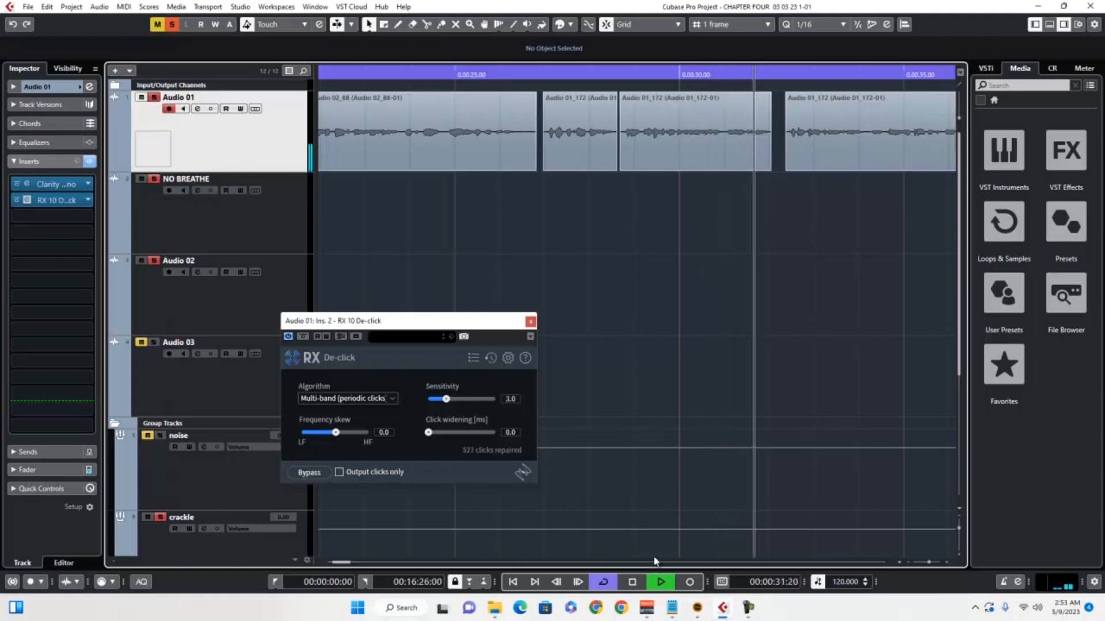
{"action": "key", "text": "space"}
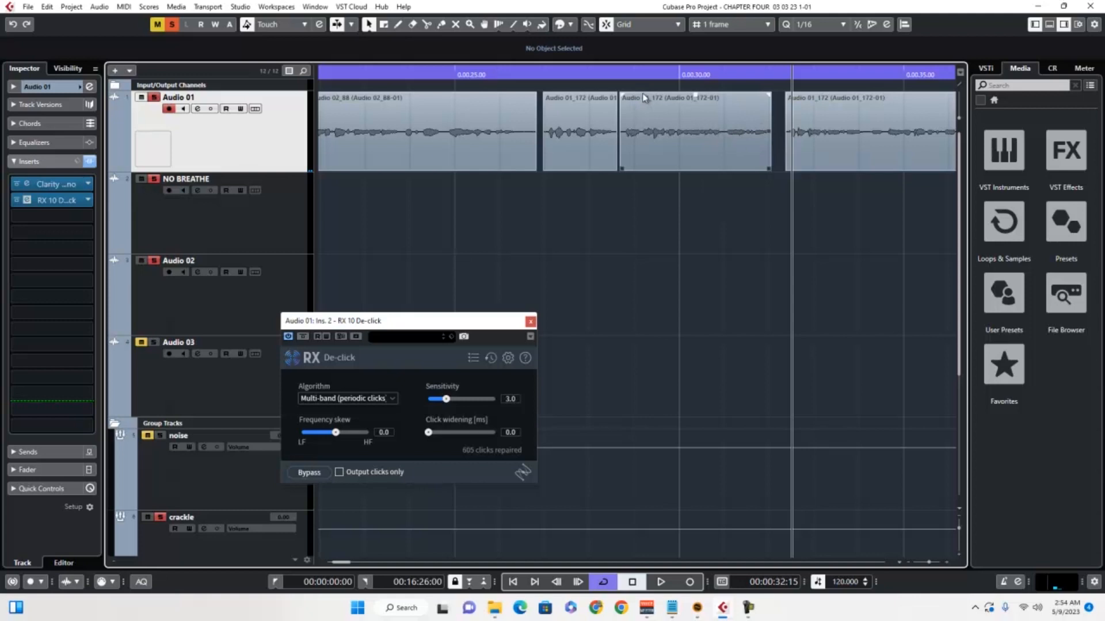
- Replay sections of the second Audio 01_172 clip, from about 31 seconds and from its start, to check for remaining clicks
{"action": "left_click", "coordinate": [713, 73]}
{"action": "key", "text": "space"}
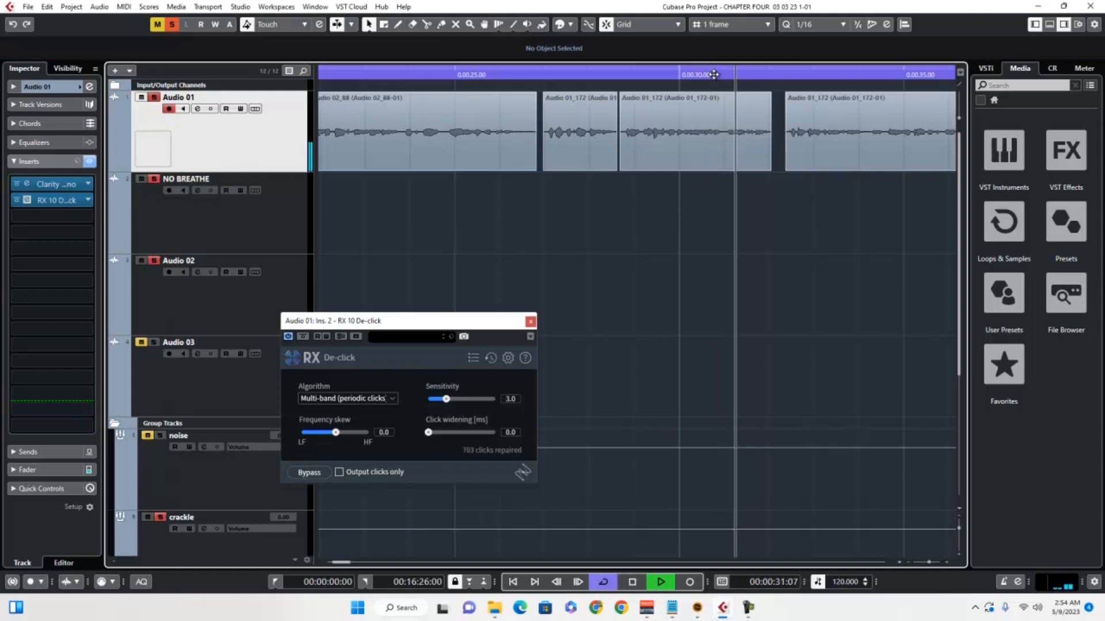
{"action": "key", "text": "space"}
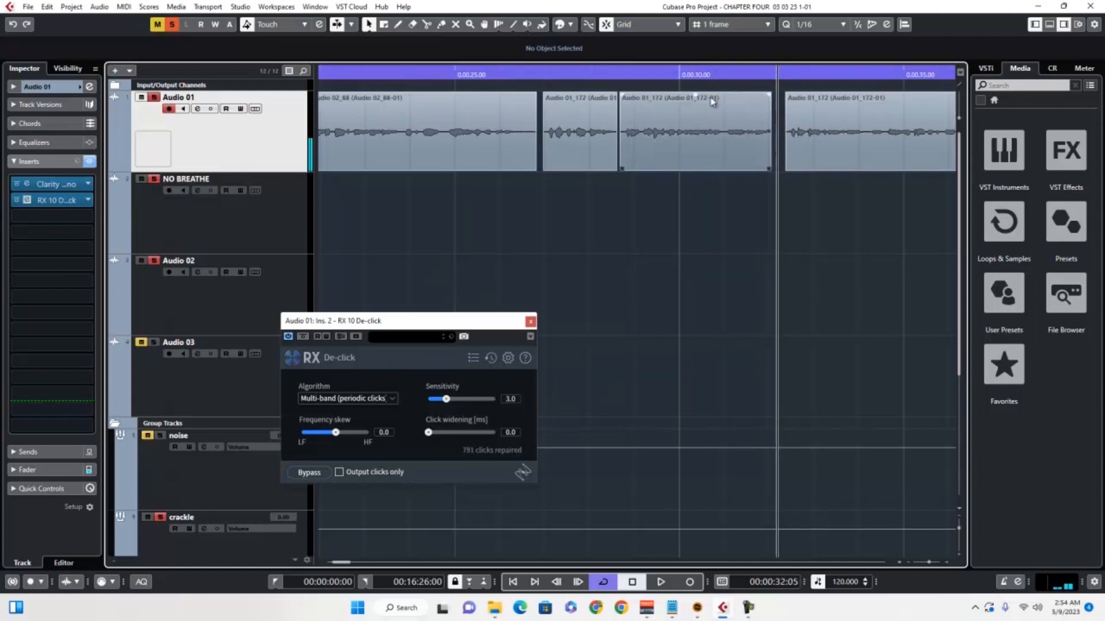
{"action": "left_click", "coordinate": [622, 71]}
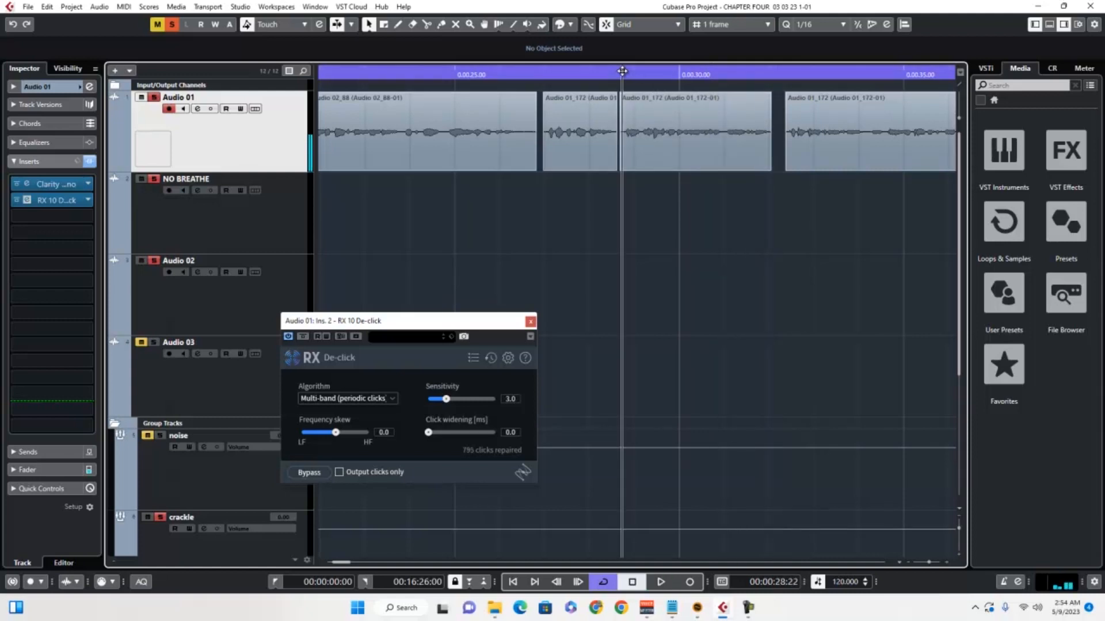
{"action": "key", "text": "space"}
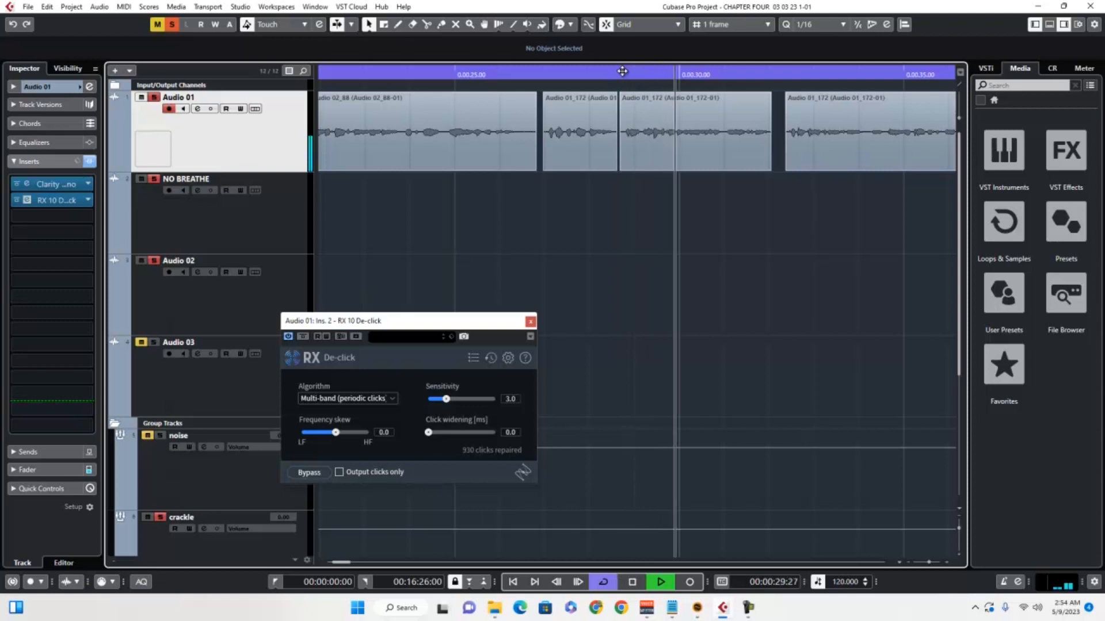
{"action": "key", "text": "space"}
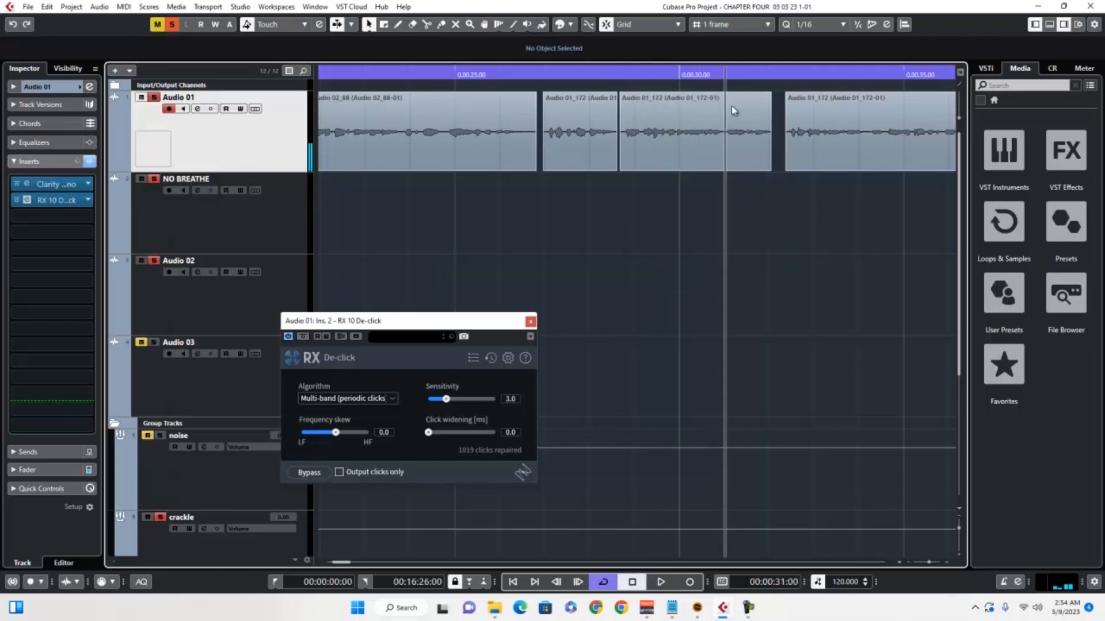
{"action": "left_click", "coordinate": [696, 73]}
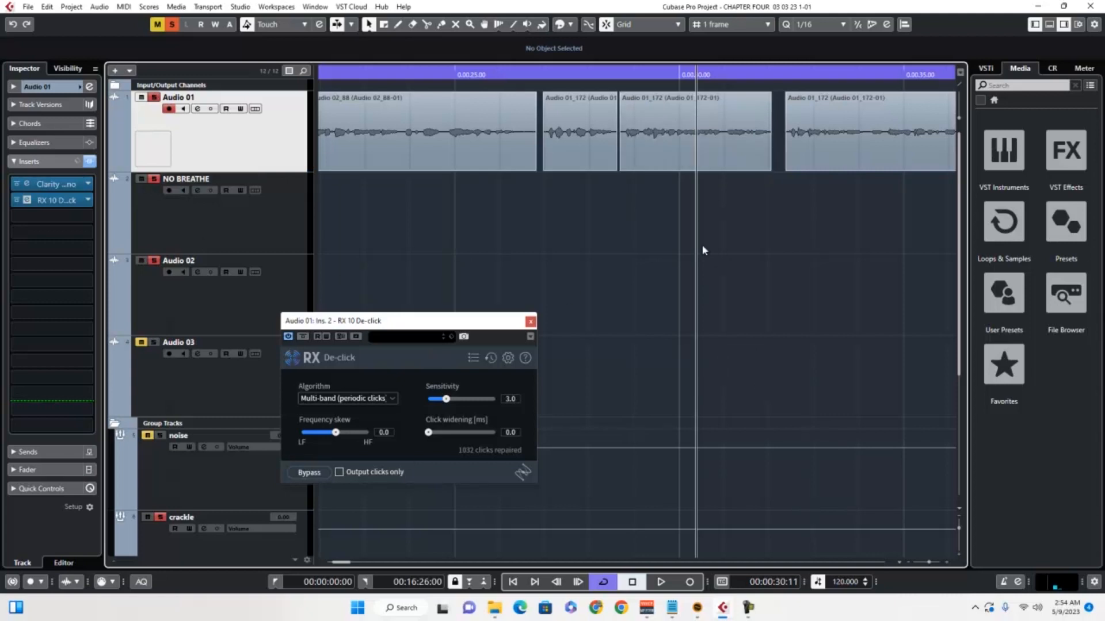
- Zoom in on the second Audio 01_172 clip and audition it from its start with the current De-click settings
{"action": "left_click", "coordinate": [622, 73]}
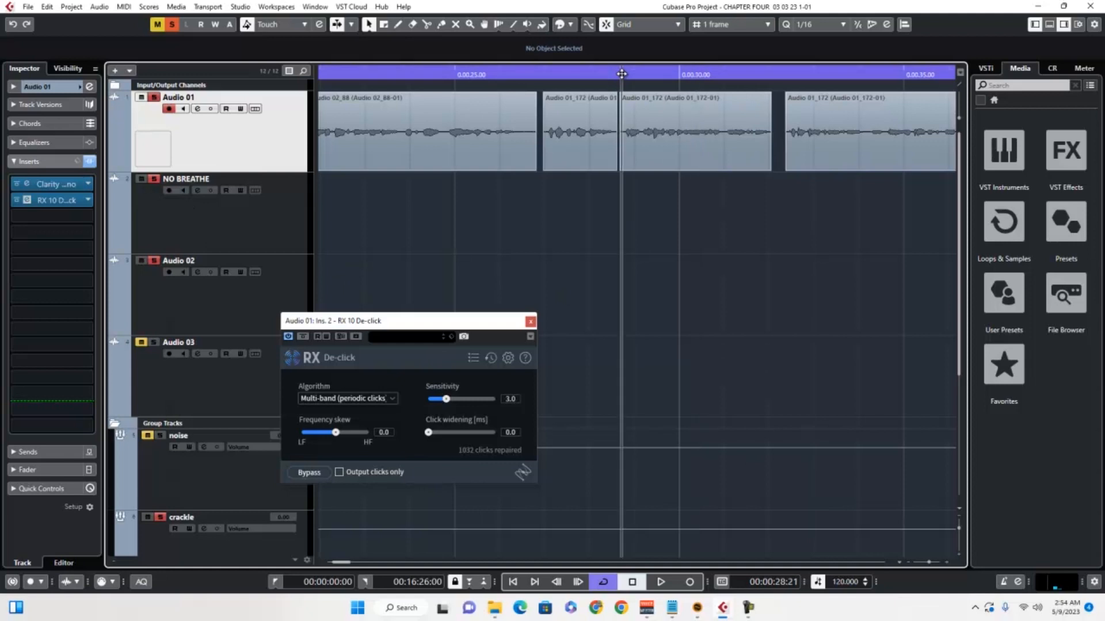
{"action": "left_click", "coordinate": [947, 562]}
{"action": "left_click", "coordinate": [947, 563]}
{"action": "left_click", "coordinate": [947, 562]}
{"action": "left_click", "coordinate": [946, 562]}
{"action": "left_click", "coordinate": [946, 563]}
{"action": "left_click", "coordinate": [947, 562]}
{"action": "key", "text": "space"}
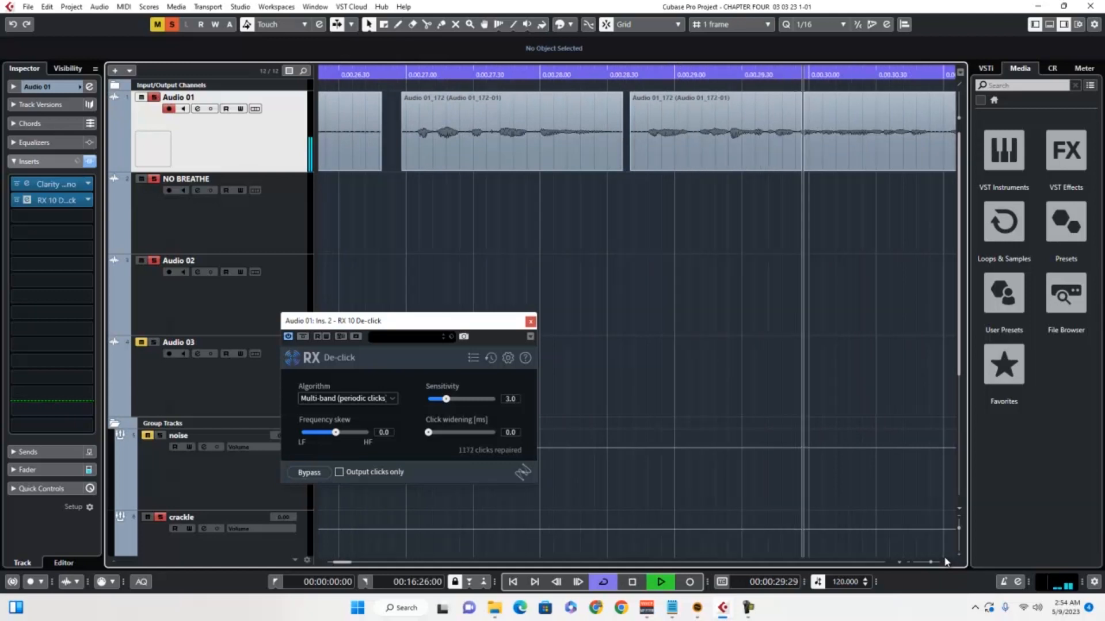
{"action": "key", "text": "space"}
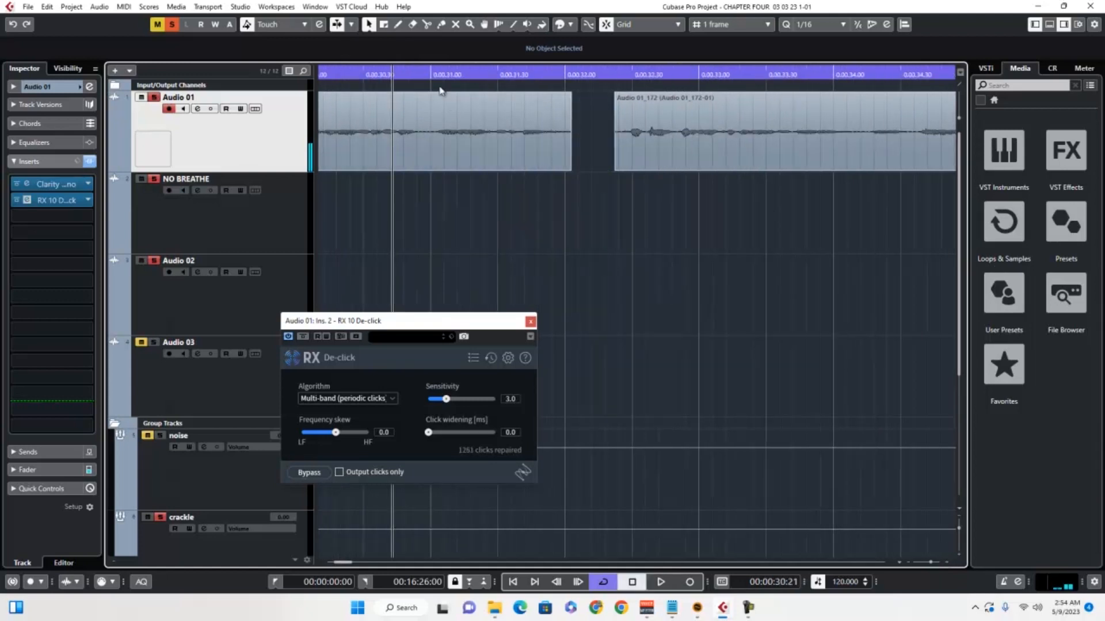
- Replay the second Audio 01_172 clip from about 29 seconds, park the playback position at 30:09, and move the De-click window aside
{"action": "left_click_drag", "start_coordinate": [467, 75], "coordinate": [304, 86]}
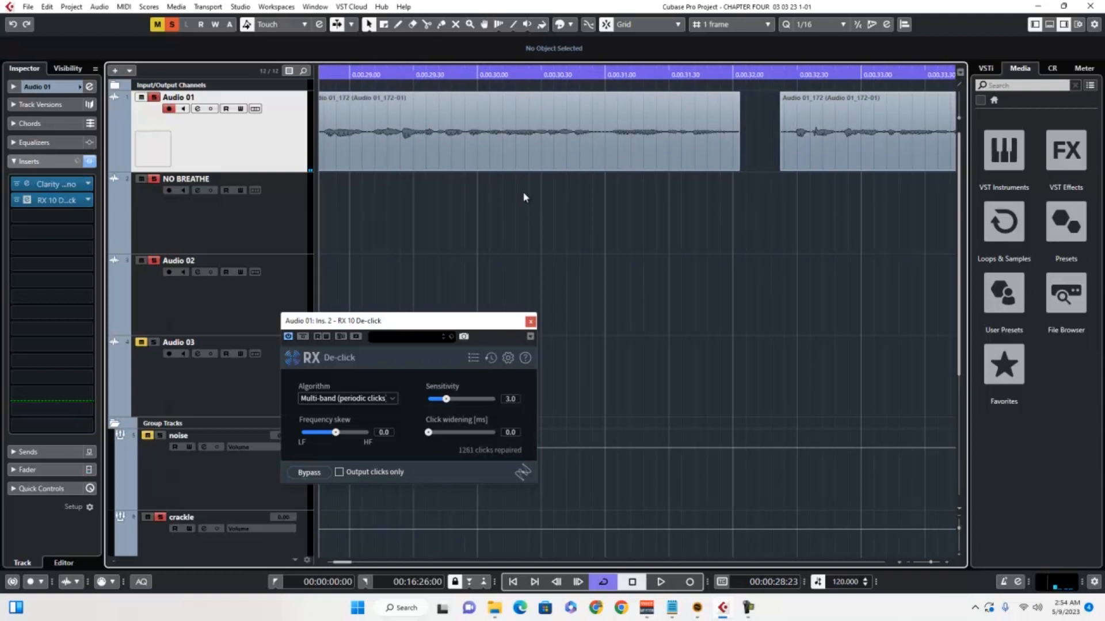
{"action": "key", "text": "space"}
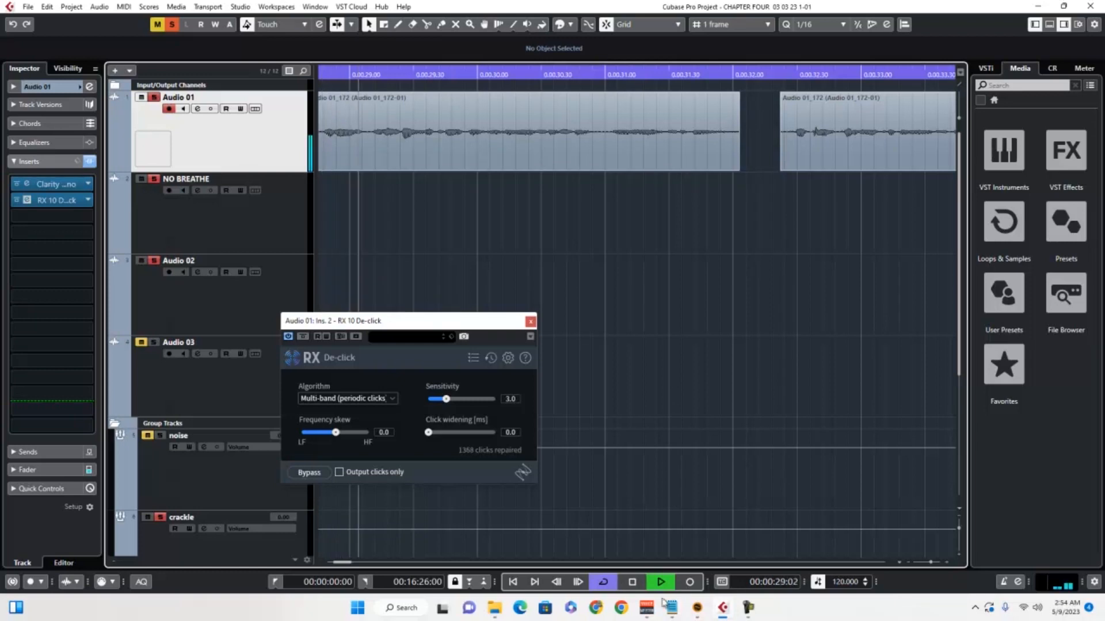
{"action": "left_click", "coordinate": [632, 582]}
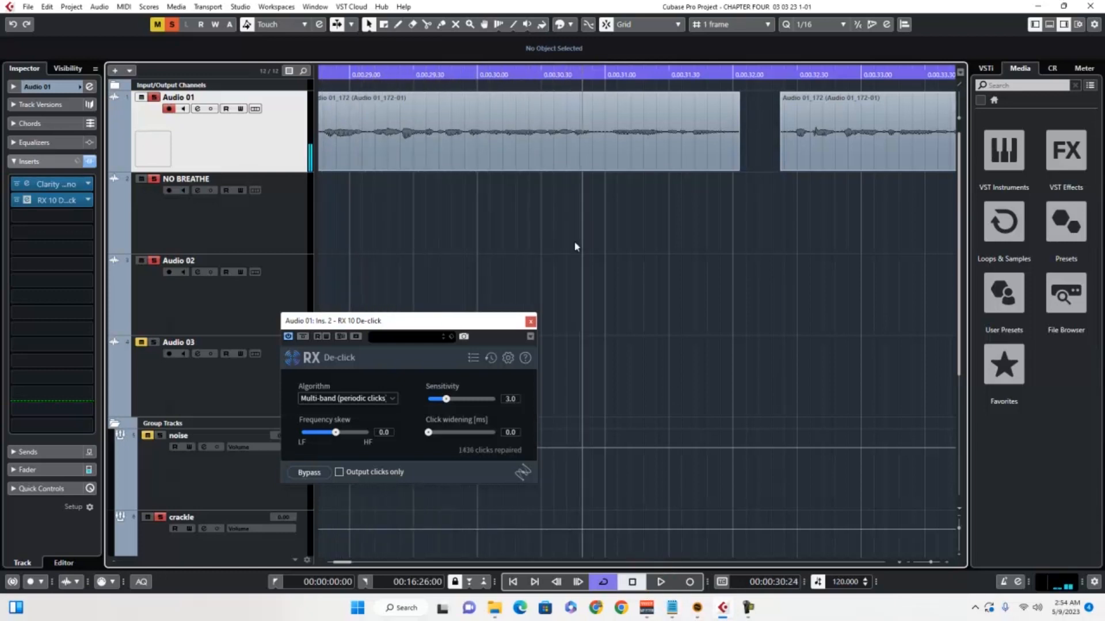
{"action": "left_click", "coordinate": [517, 74]}
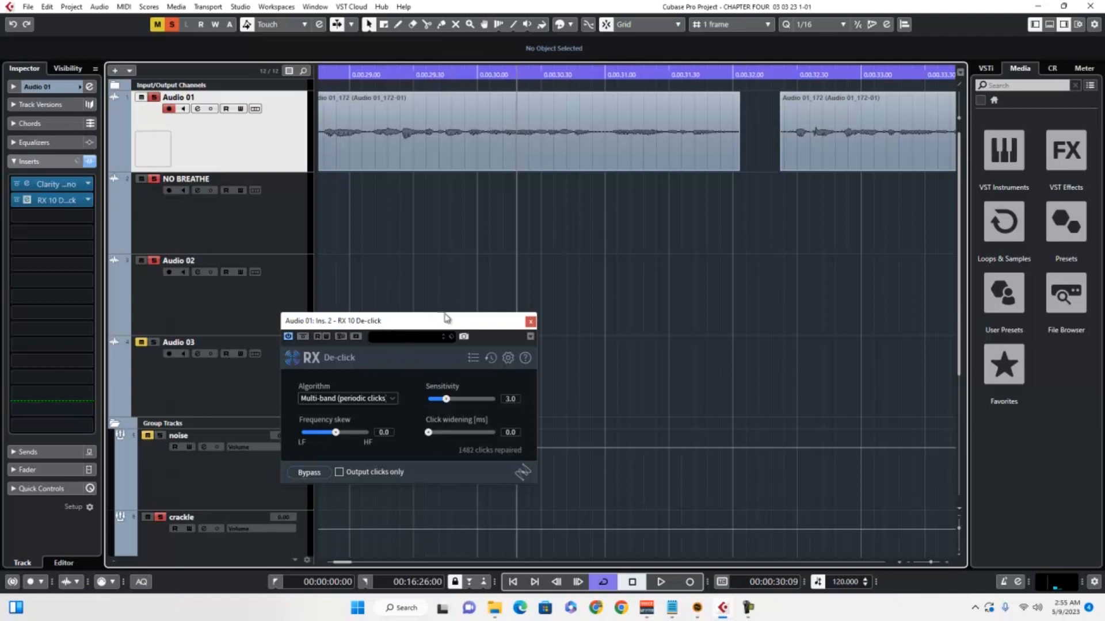
{"action": "left_click_drag", "start_coordinate": [446, 320], "coordinate": [692, 334]}
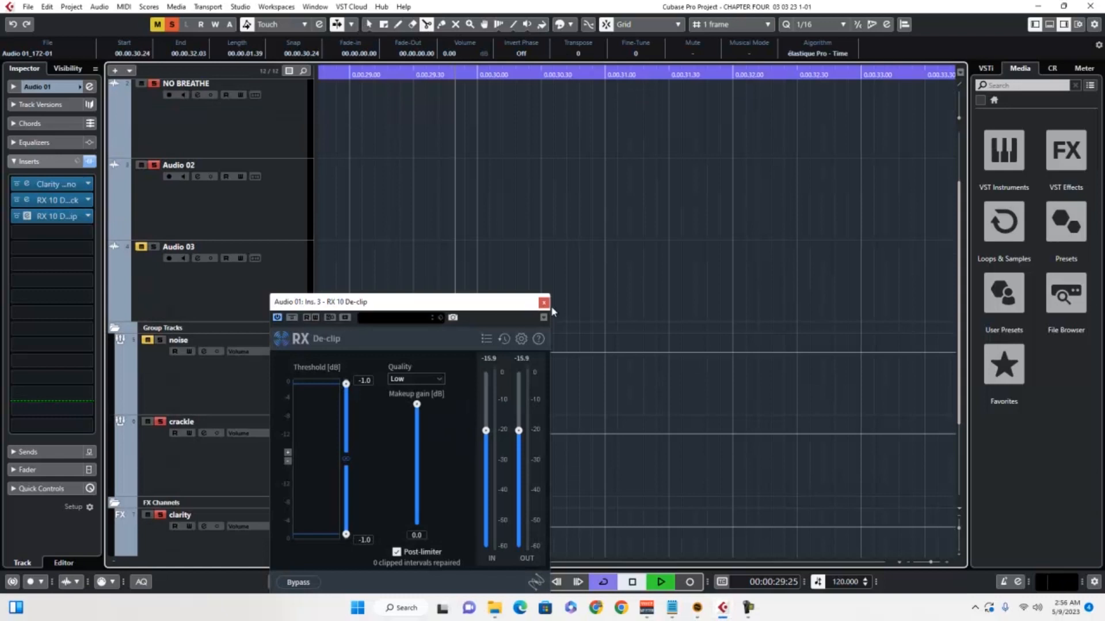
- Trim the end of the Audio 01_172 clip before the cut to 30.16 and extend the following clip's start back to 30.21
{"action": "key", "text": "space"}
{"action": "scroll", "coordinate": [575, 253], "scroll_direction": "up", "scroll_amount": 2}
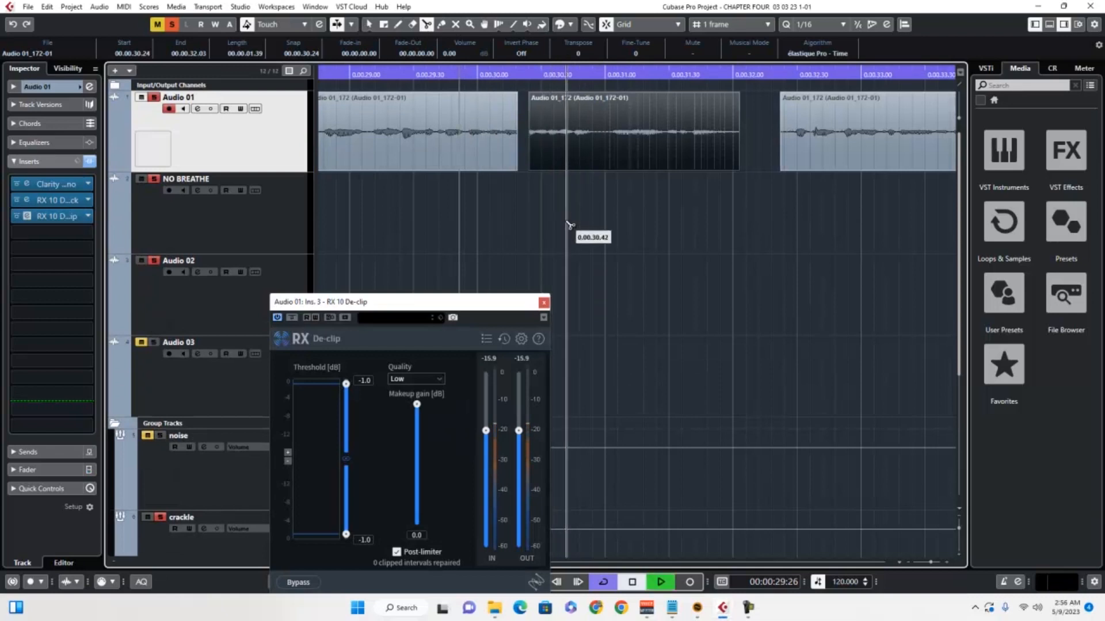
{"action": "key", "text": "space"}
{"action": "left_click", "coordinate": [368, 26]}
{"action": "left_click_drag", "start_coordinate": [517, 169], "coordinate": [510, 168]}
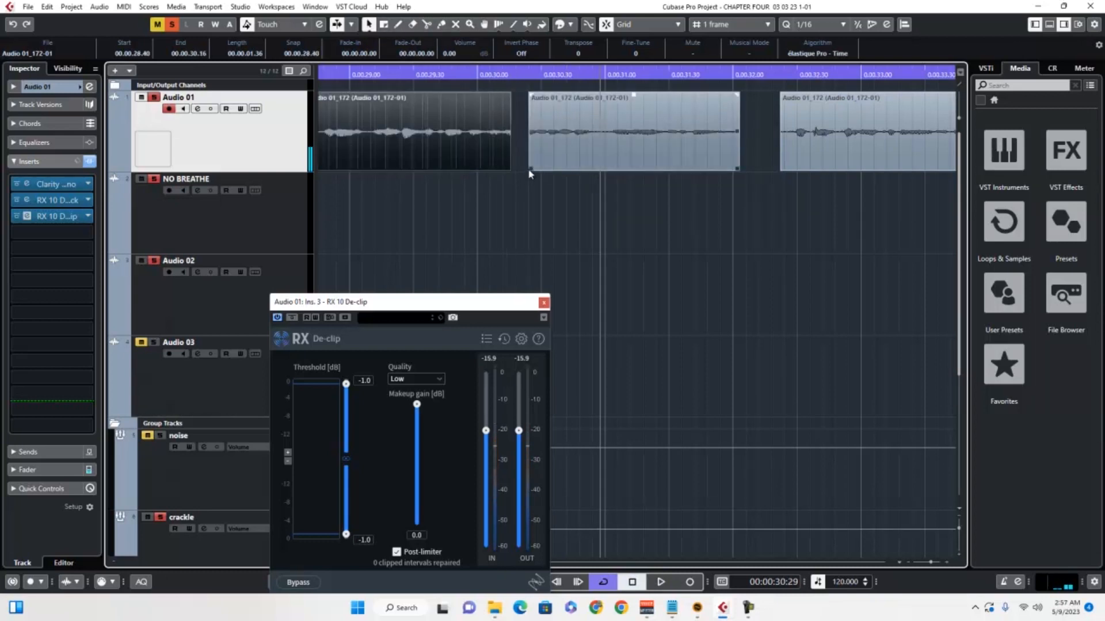
{"action": "left_click_drag", "start_coordinate": [529, 171], "coordinate": [523, 171]}
- Audition the trimmed cut from 30 seconds and again from about 29 seconds with cycle playback turned off
{"action": "left_click", "coordinate": [477, 73]}
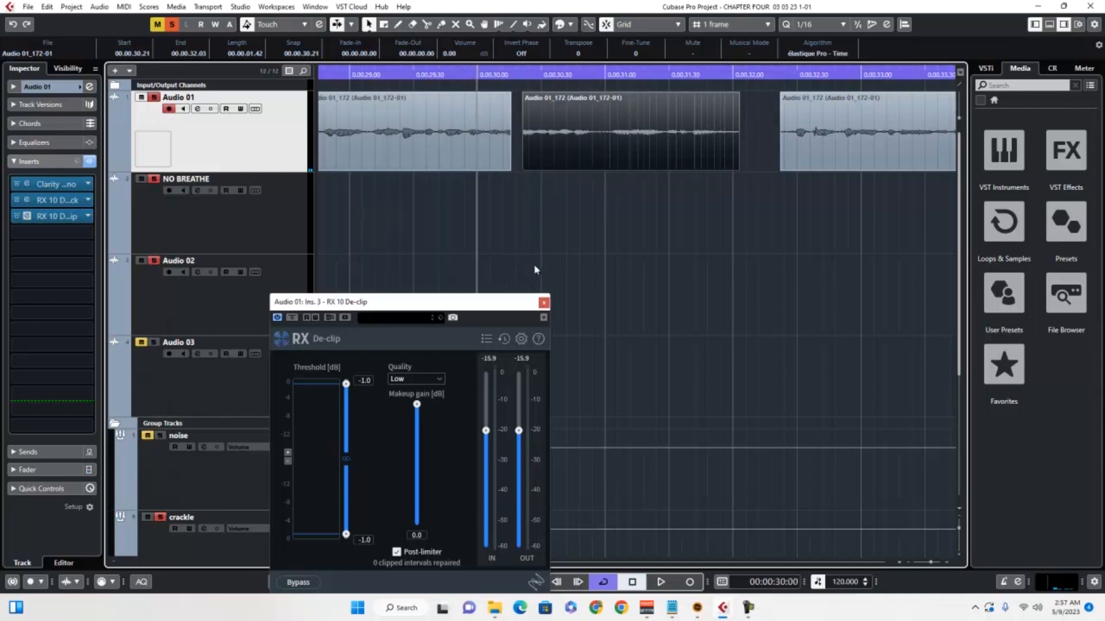
{"action": "key", "text": "space"}
{"action": "key", "text": "space"}
{"action": "left_click", "coordinate": [348, 69]}
{"action": "left_click", "coordinate": [349, 73]}
{"action": "key", "text": "space"}
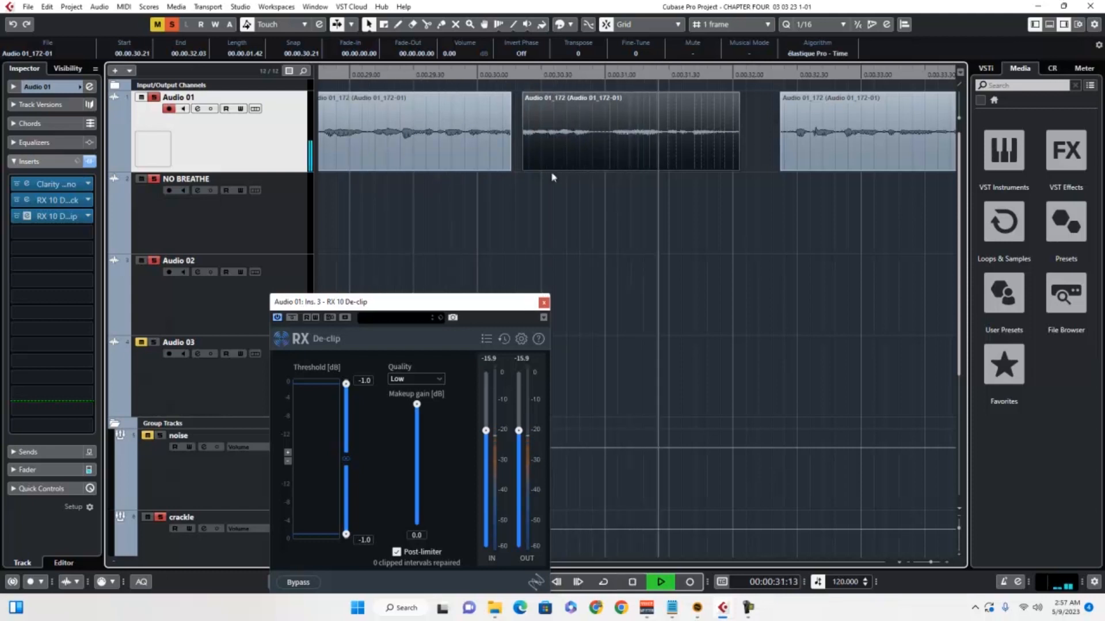
{"action": "key", "text": "space"}
- Shift the cut edges slightly earlier, starting the second clip at 30.18, and audition the edit from just before the cut
{"action": "left_click_drag", "start_coordinate": [509, 168], "coordinate": [519, 164]}
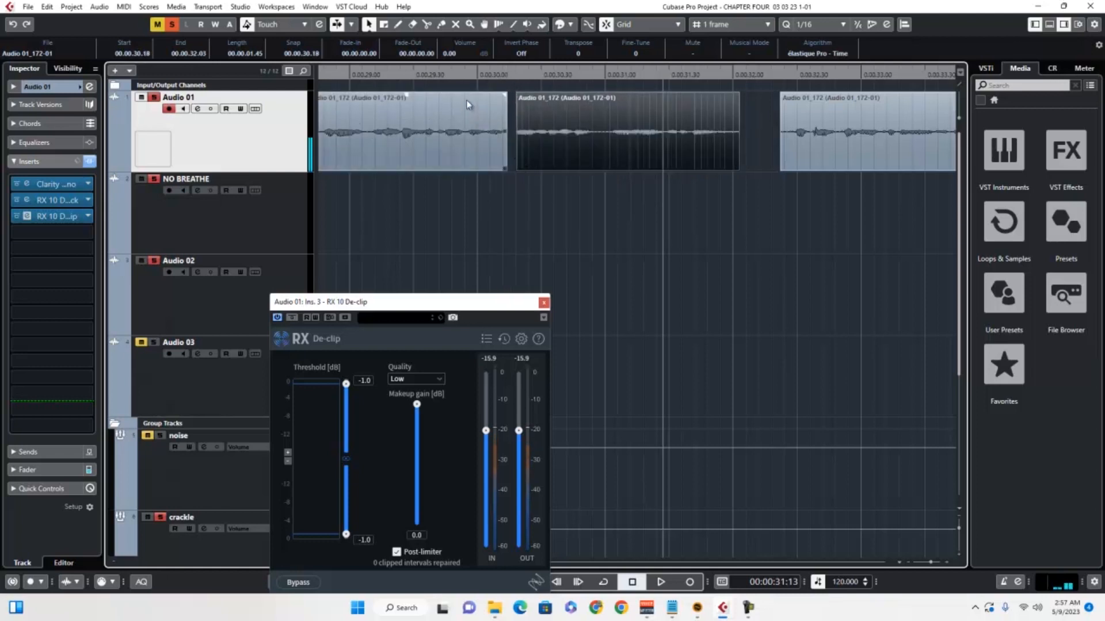
{"action": "left_click", "coordinate": [444, 73]}
{"action": "key", "text": "space"}
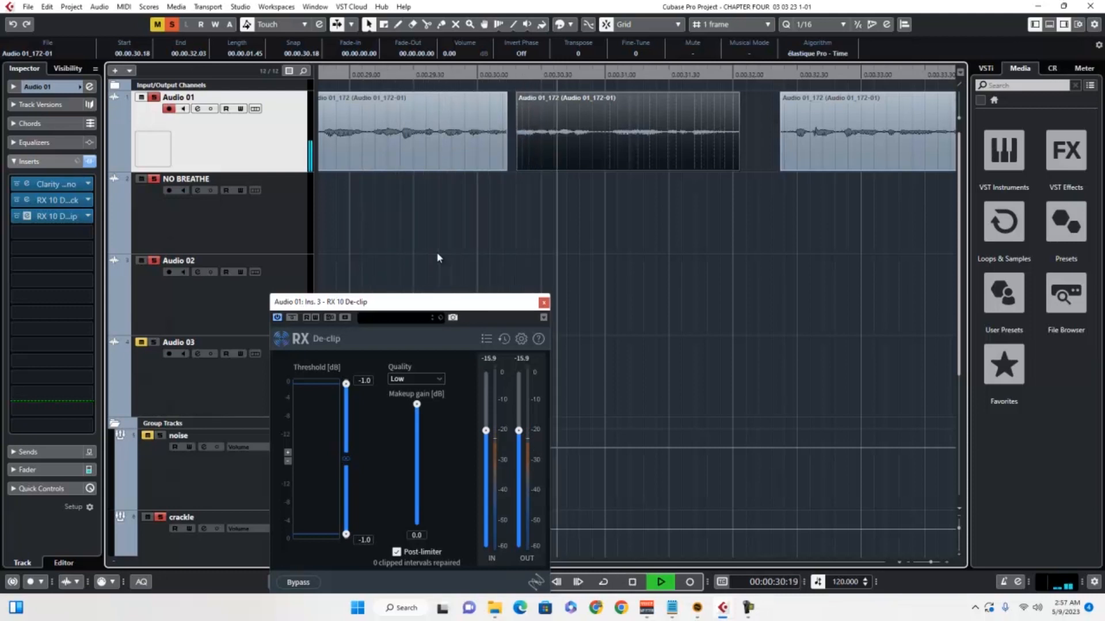
{"action": "key", "text": "space"}
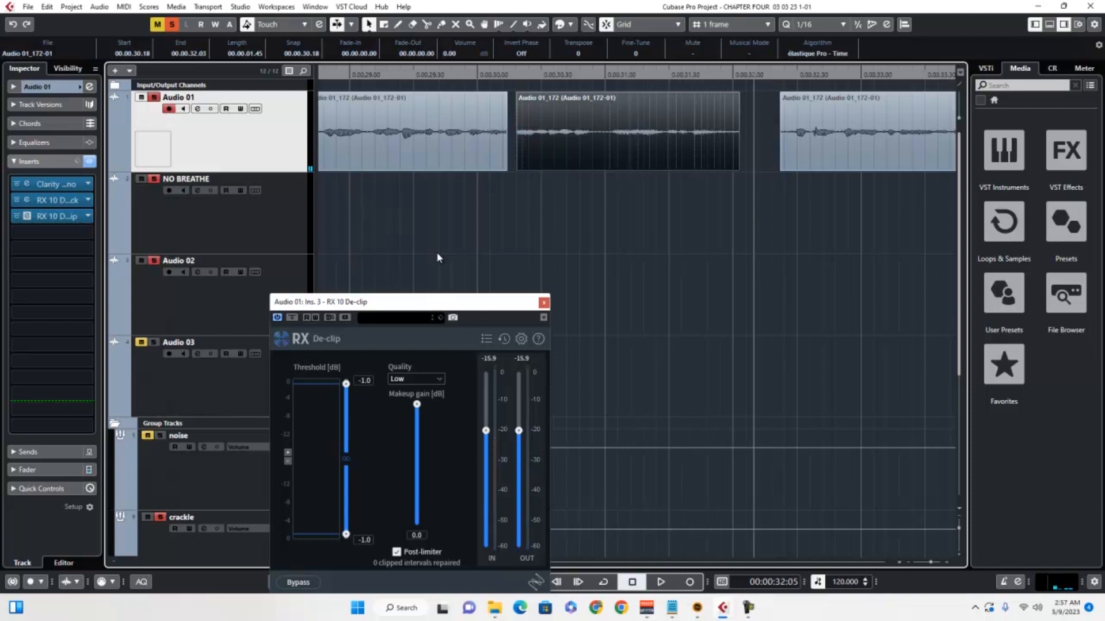
- Close RX 10 De-clip and remove it from Audio 01's third insert slot
{"action": "left_click", "coordinate": [545, 303]}
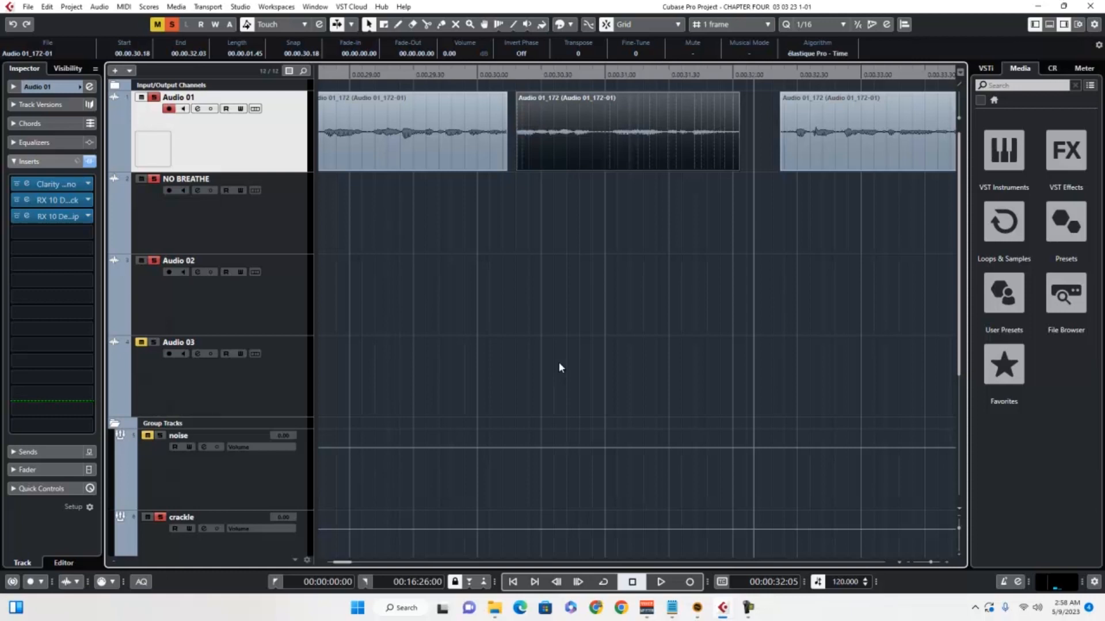
{"action": "left_click", "coordinate": [87, 216]}
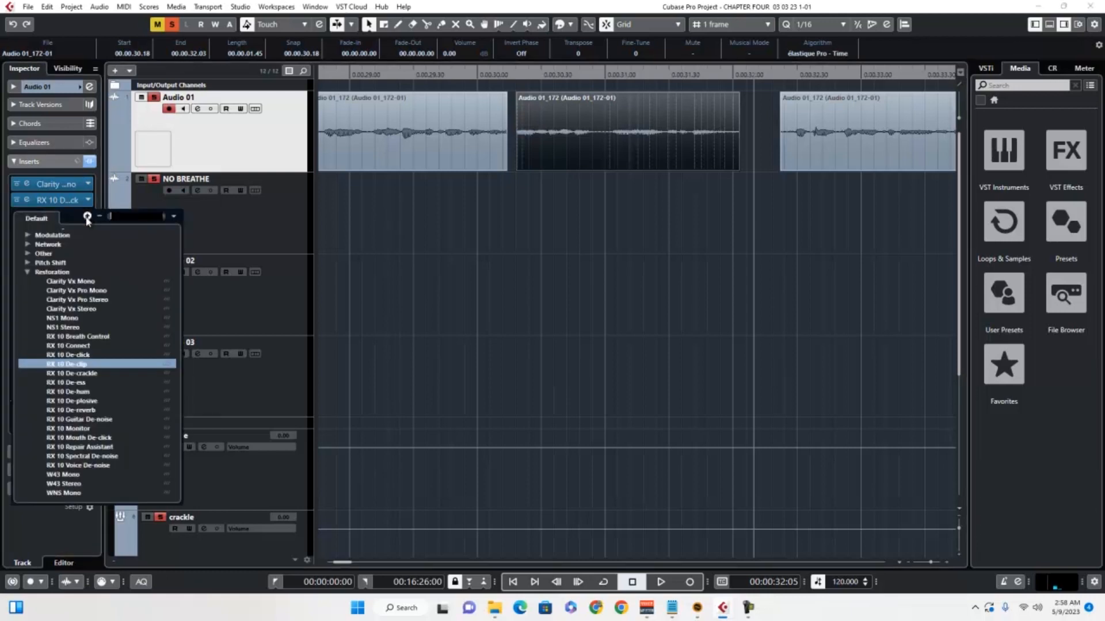
{"action": "scroll", "coordinate": [85, 246], "scroll_direction": "up", "scroll_amount": 5}
{"action": "left_click", "coordinate": [49, 239]}
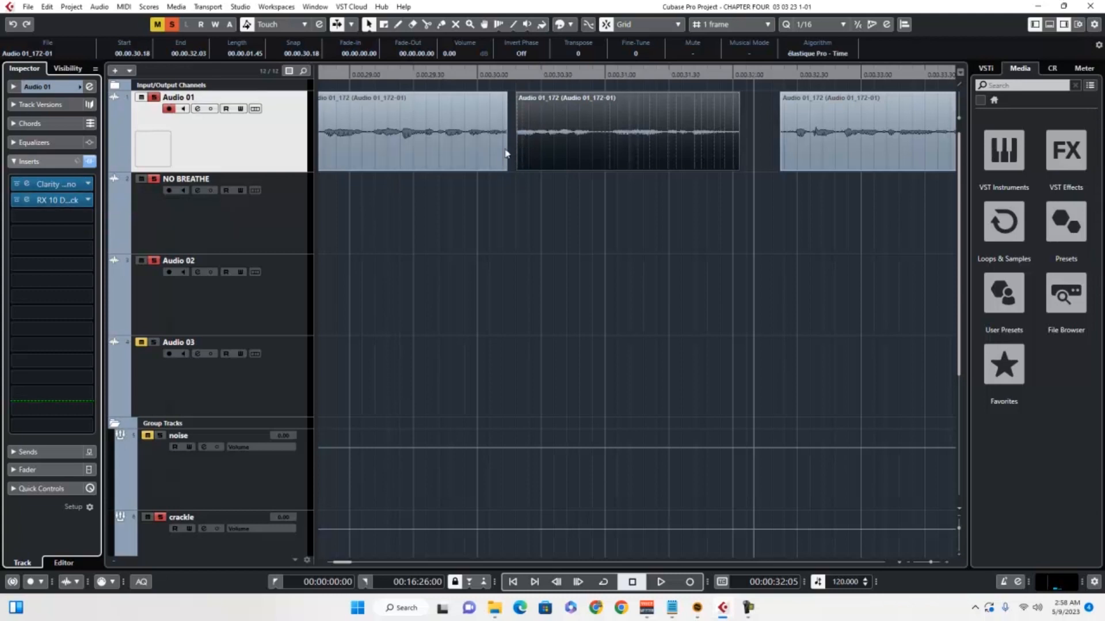
- Replay the edited Audio 01_172 clips from 28:19 through the gap after 32 seconds, without De-clip
{"action": "left_click_drag", "start_coordinate": [467, 74], "coordinate": [416, 86]}
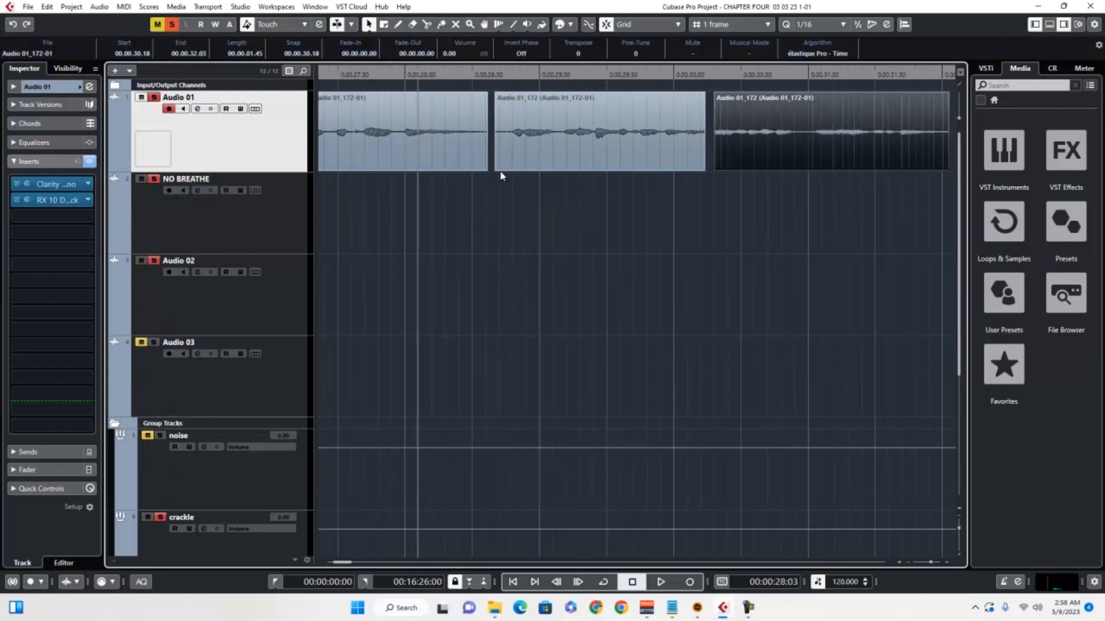
{"action": "left_click", "coordinate": [491, 76]}
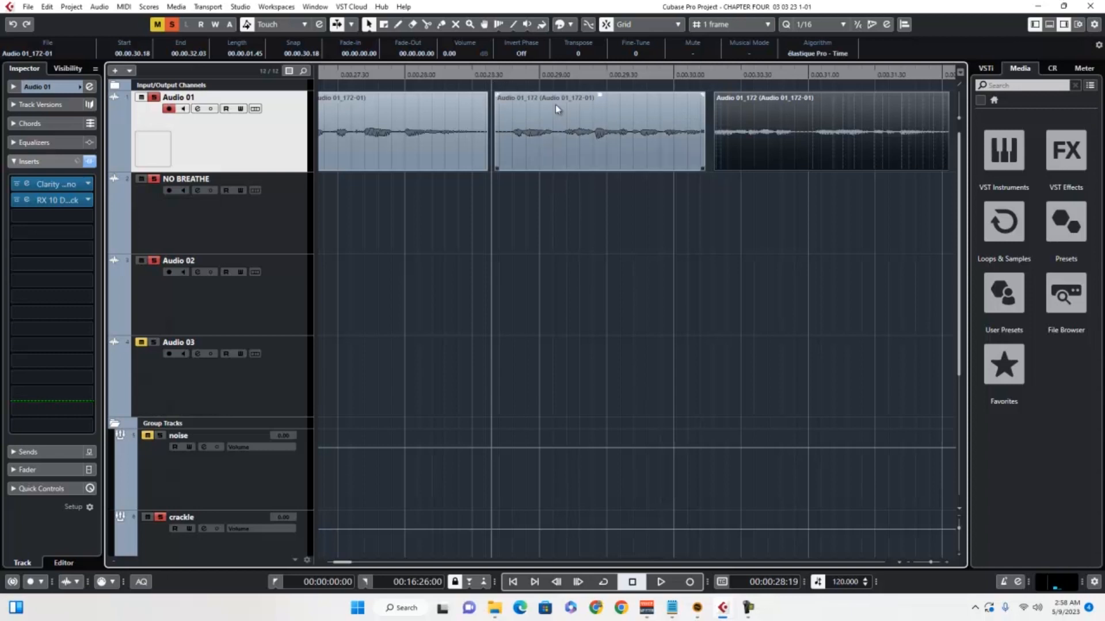
{"action": "key", "text": "space"}
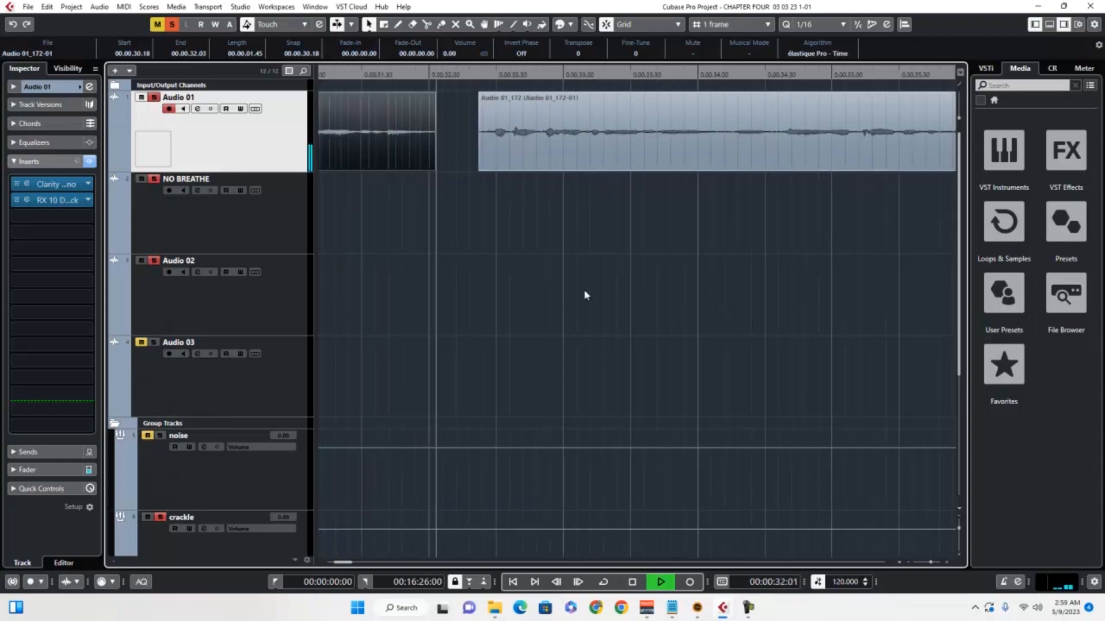
{"action": "key", "text": "space"}
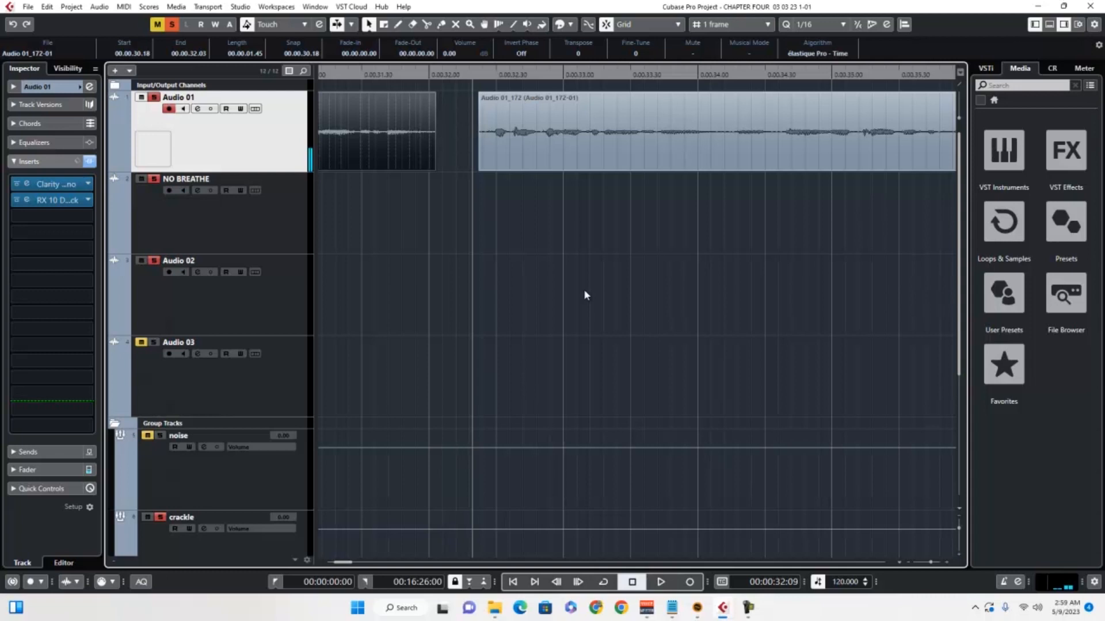